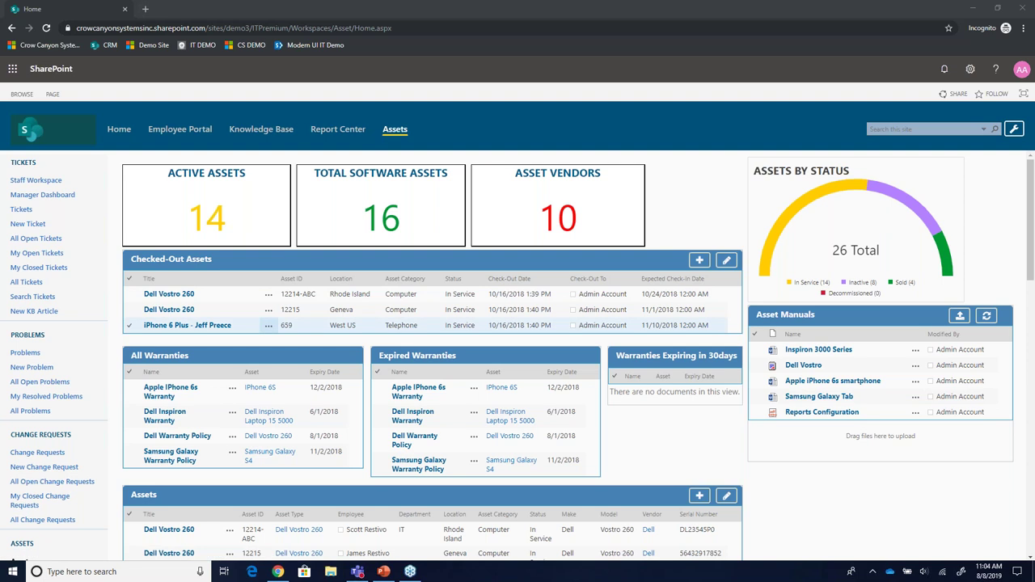
- Open the Dell Vostro 260 asset with ID 12214-ABC from the Assets list for editing
scroll(287, 363, down, 1)
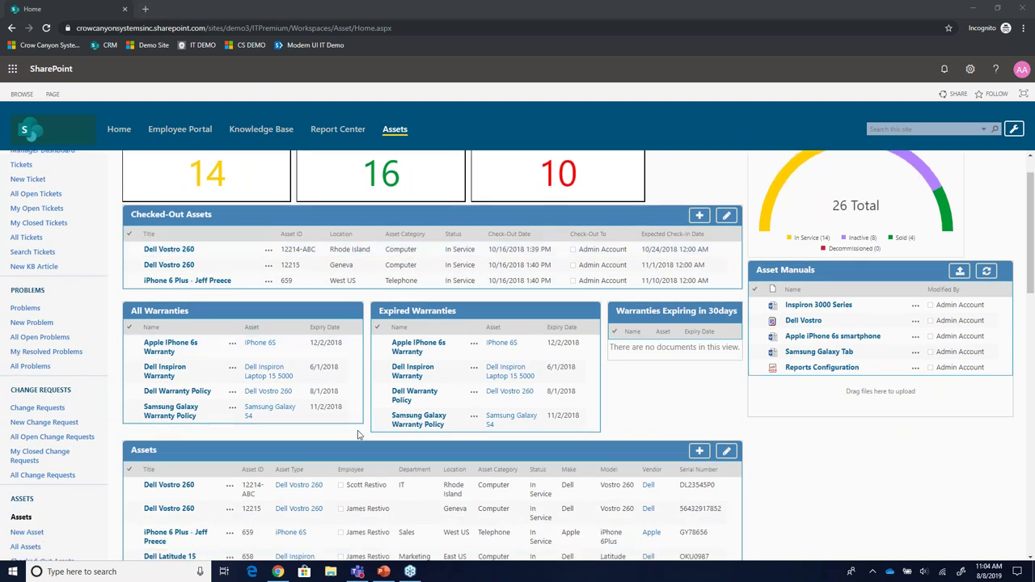
scroll(358, 435, down, 4)
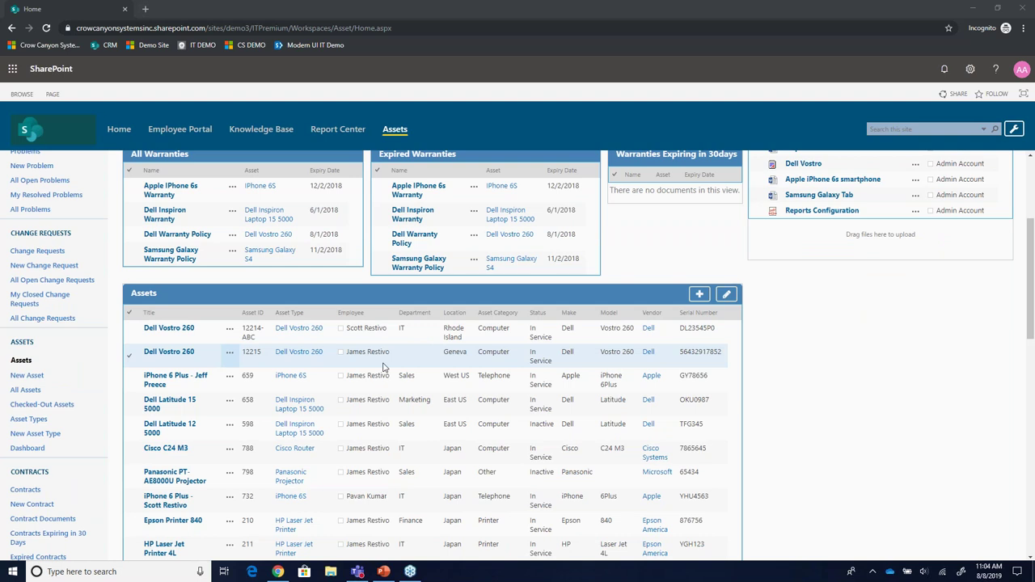
scroll(384, 388, down, 1)
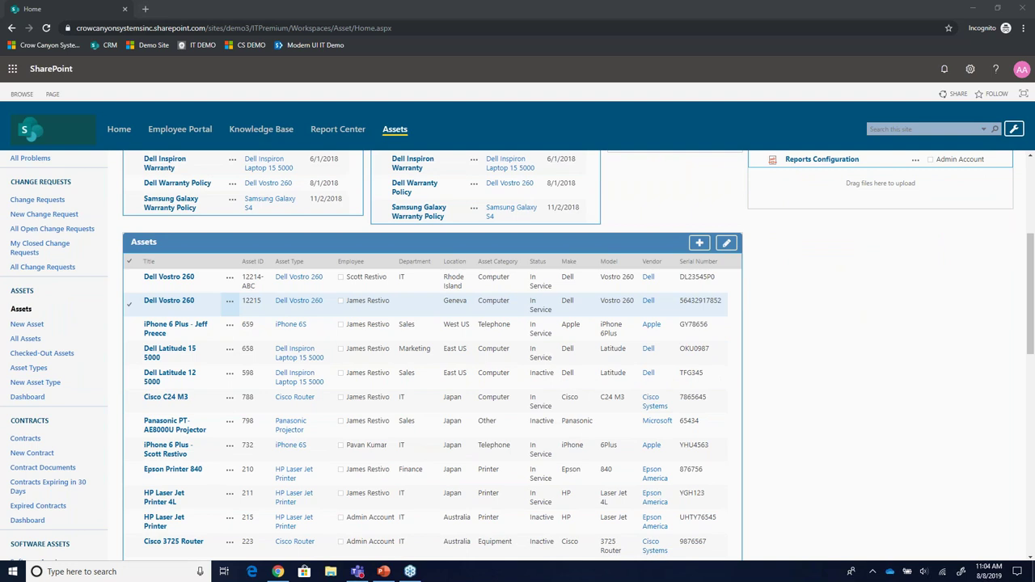
scroll(518, 356, down, 1)
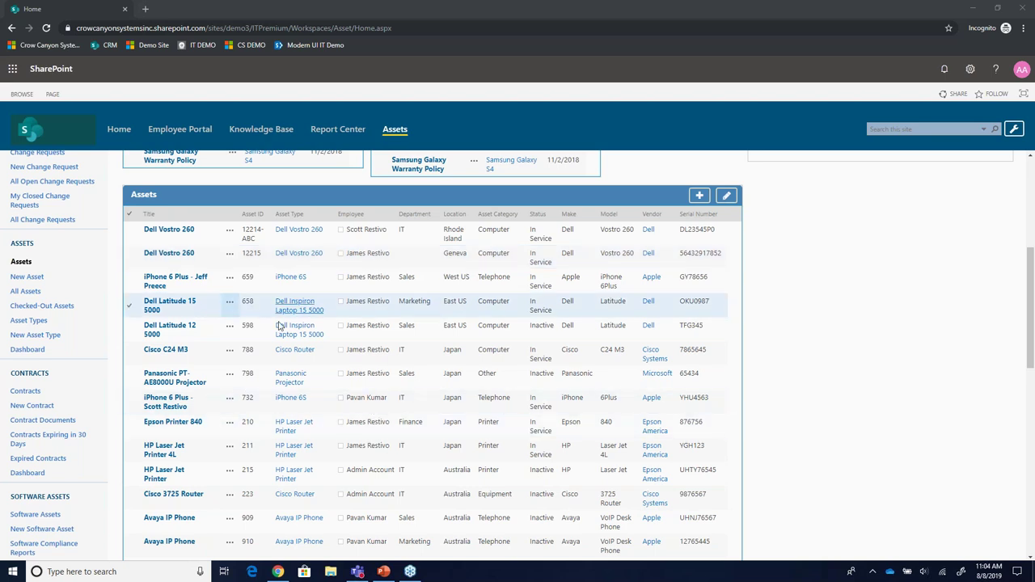
click(179, 235)
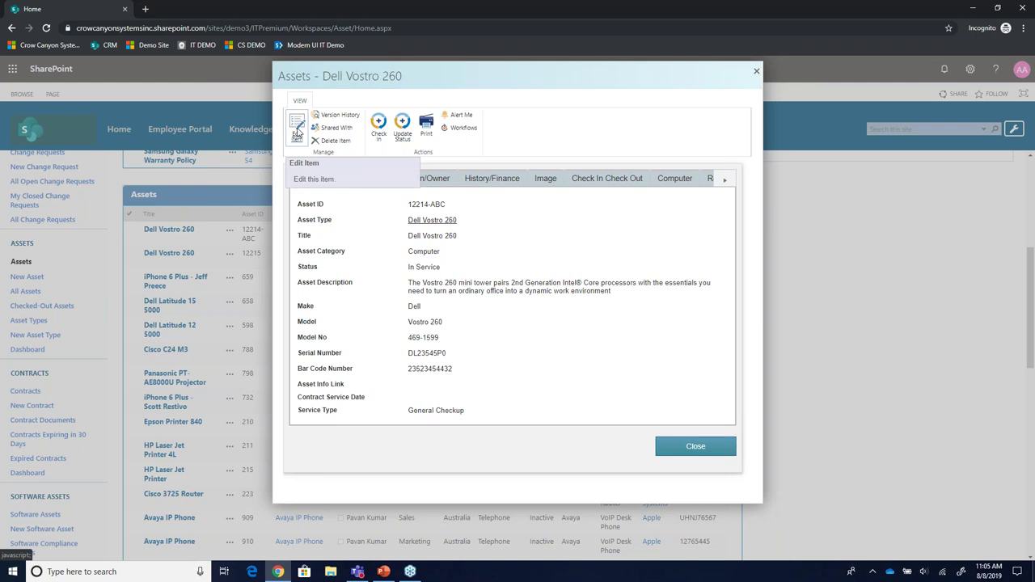
click(297, 133)
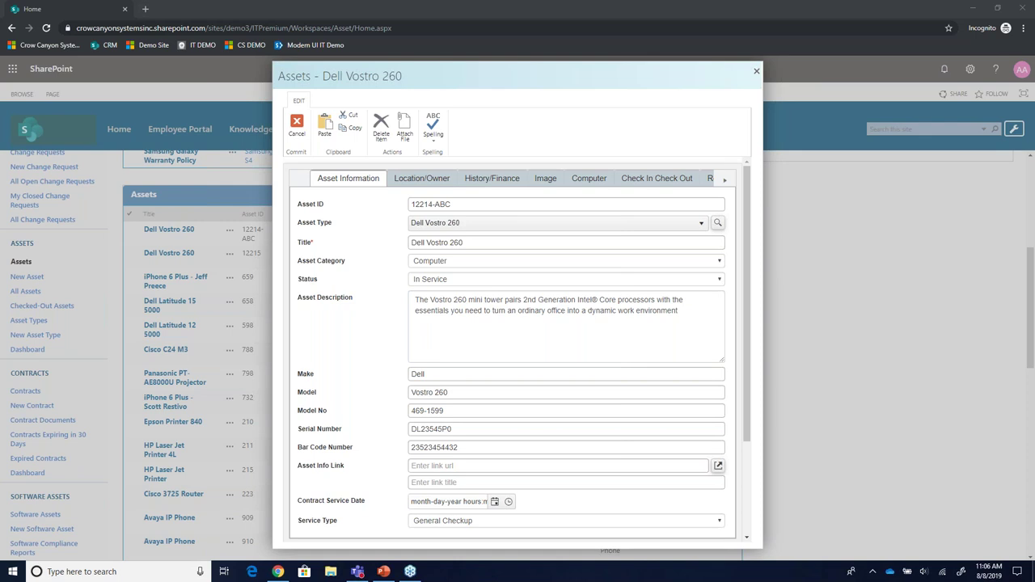
- Switch the asset type to iPhone 6S and set it back to Dell Vostro 260
click(469, 229)
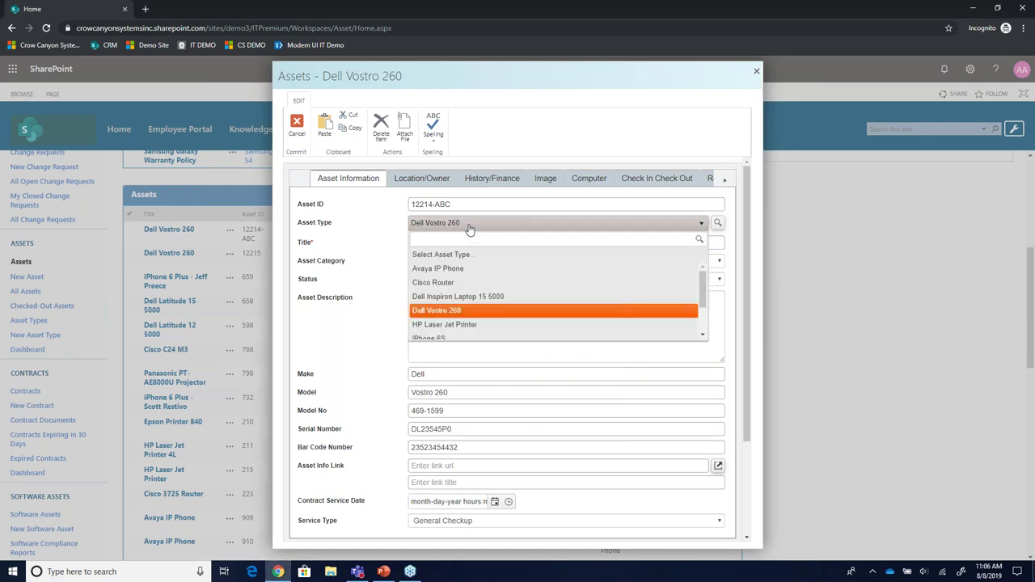
click(437, 339)
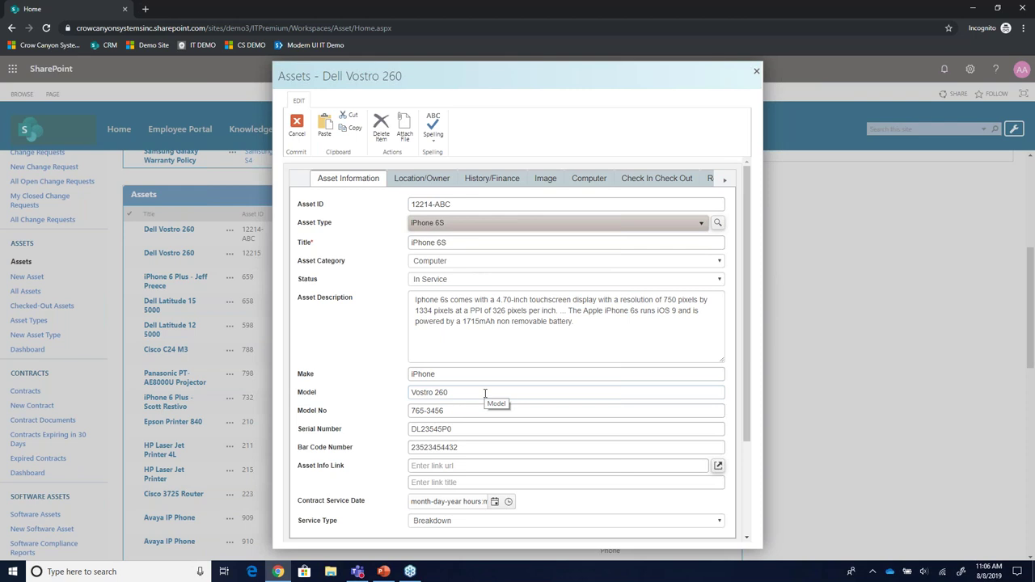
click(472, 233)
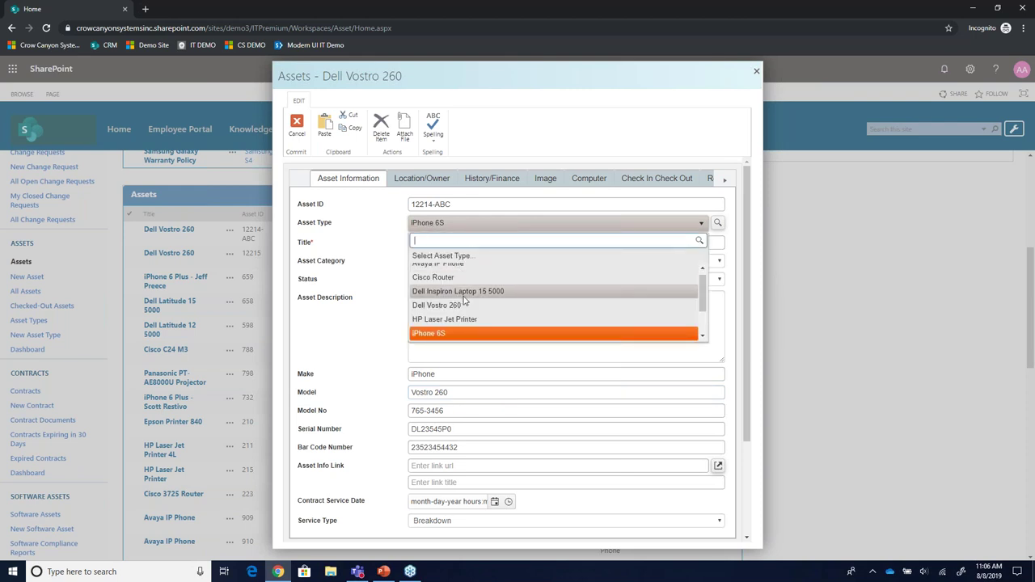
click(466, 305)
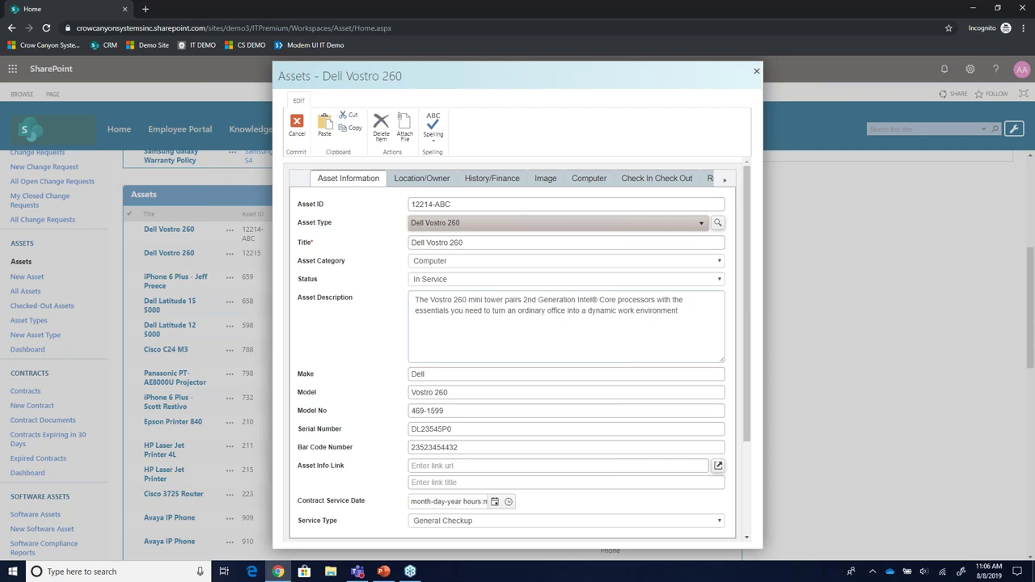
- Clear the assigned employee in the asset's location and owner details and reselect the employee by name
scroll(385, 420, down, 2)
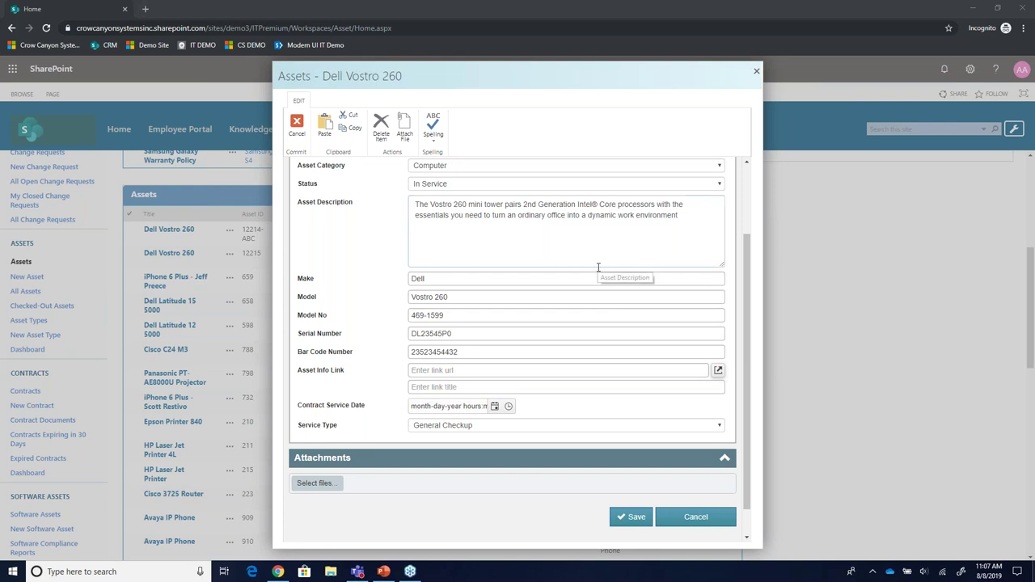
scroll(517, 347, up, 3)
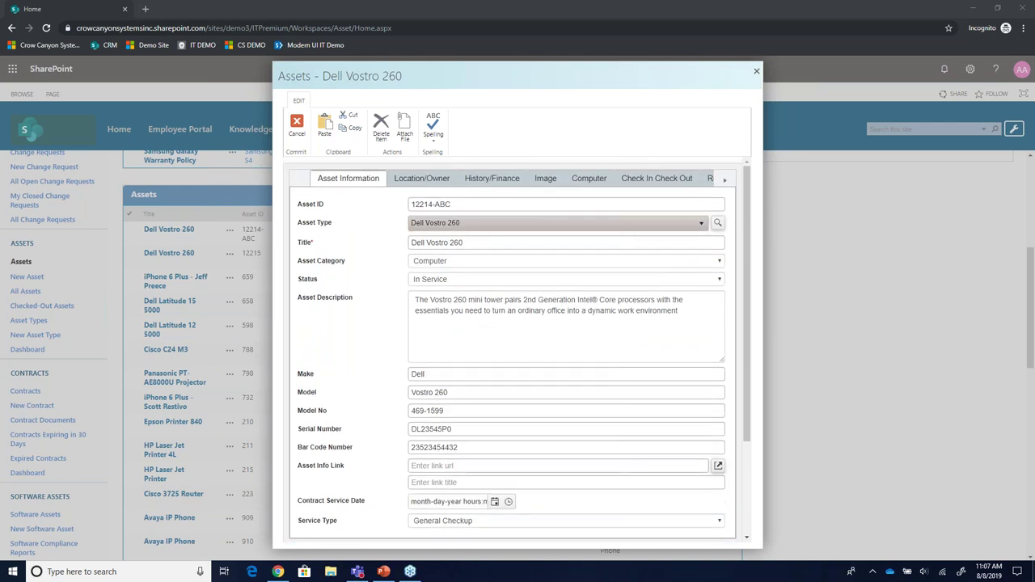
click(421, 181)
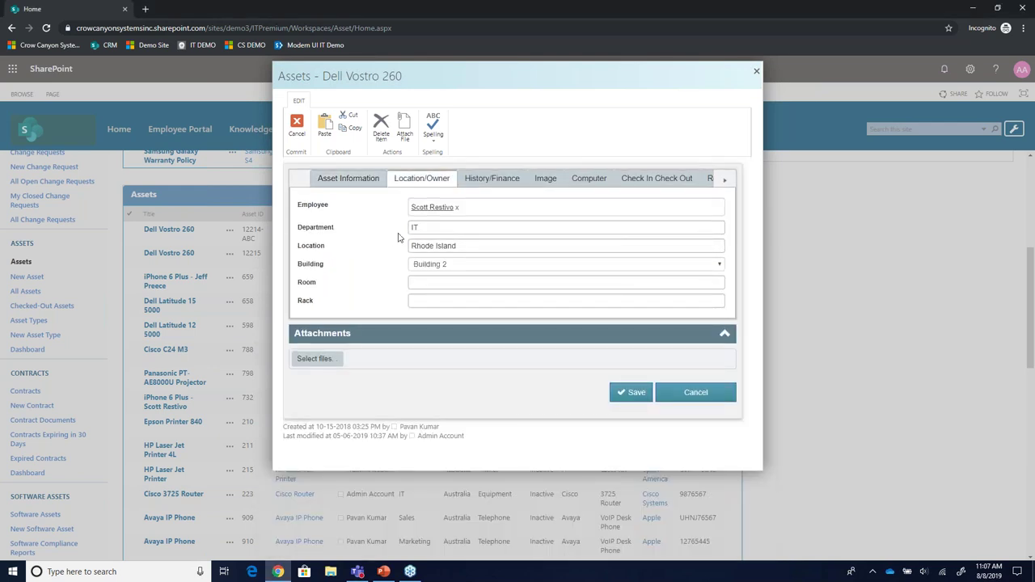
click(484, 212)
key(BackSpace)
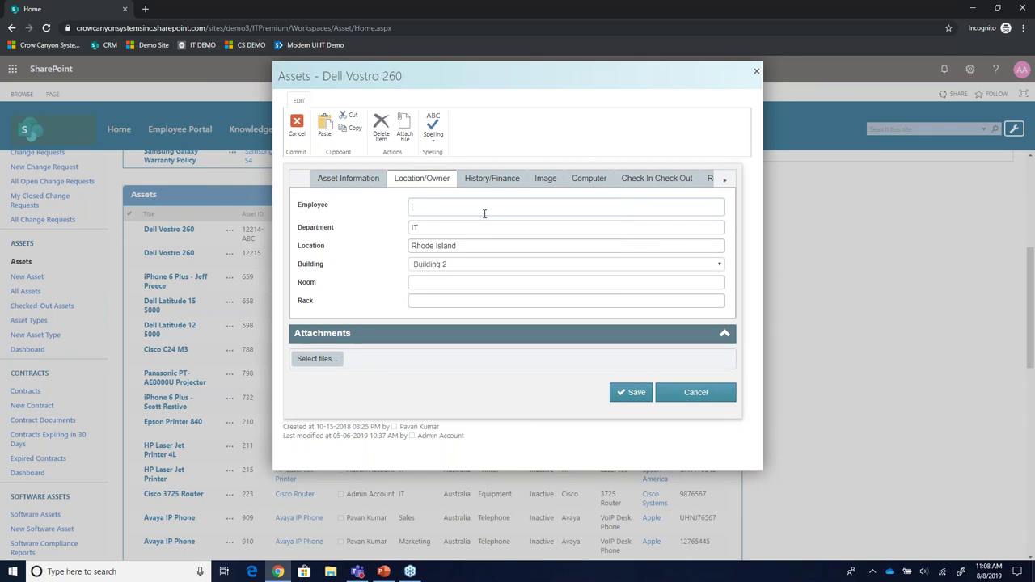
text(Sco)
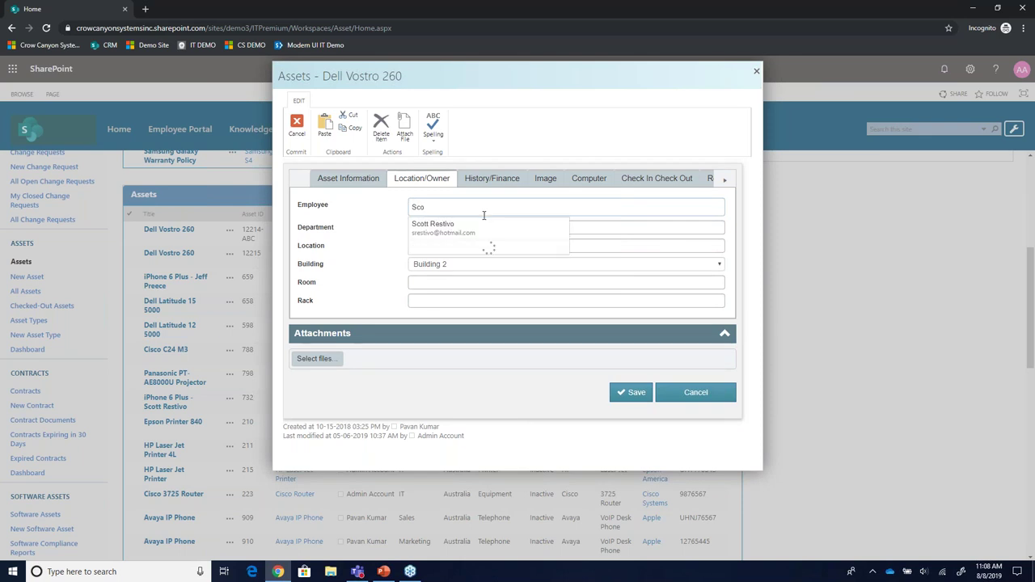
click(481, 228)
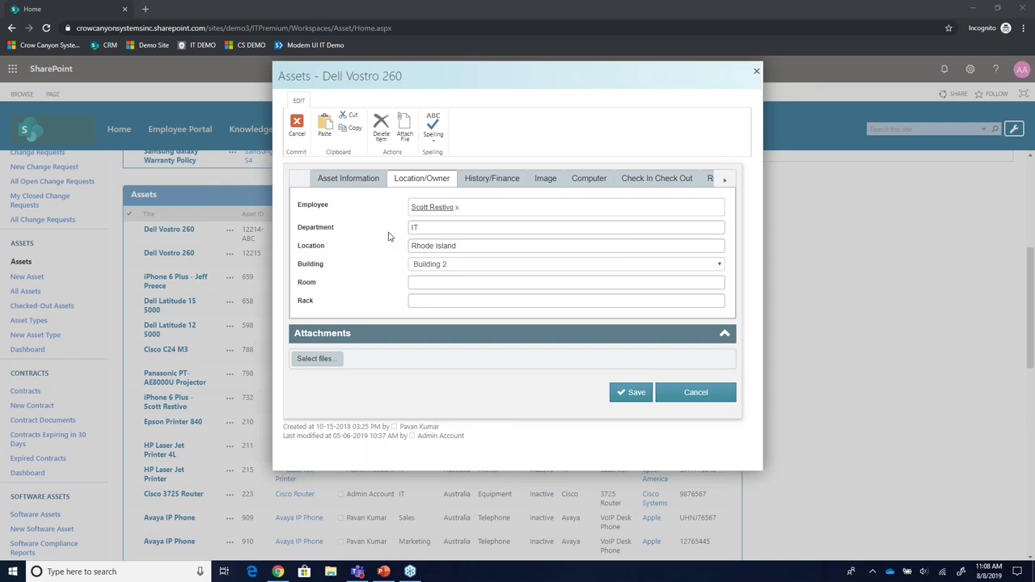
- Review the asset's history and finance, image and computer details
click(482, 179)
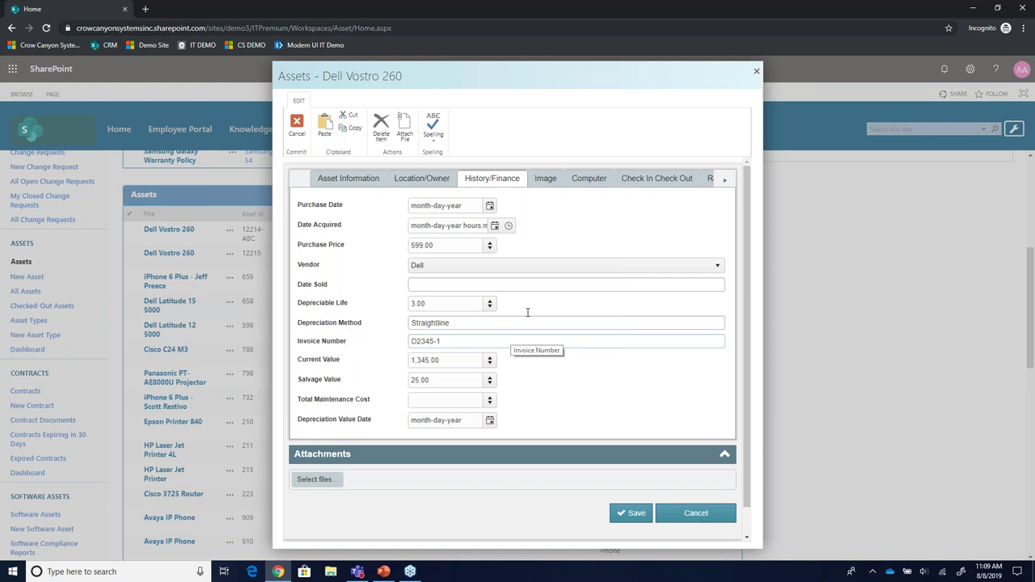
click(557, 185)
click(584, 183)
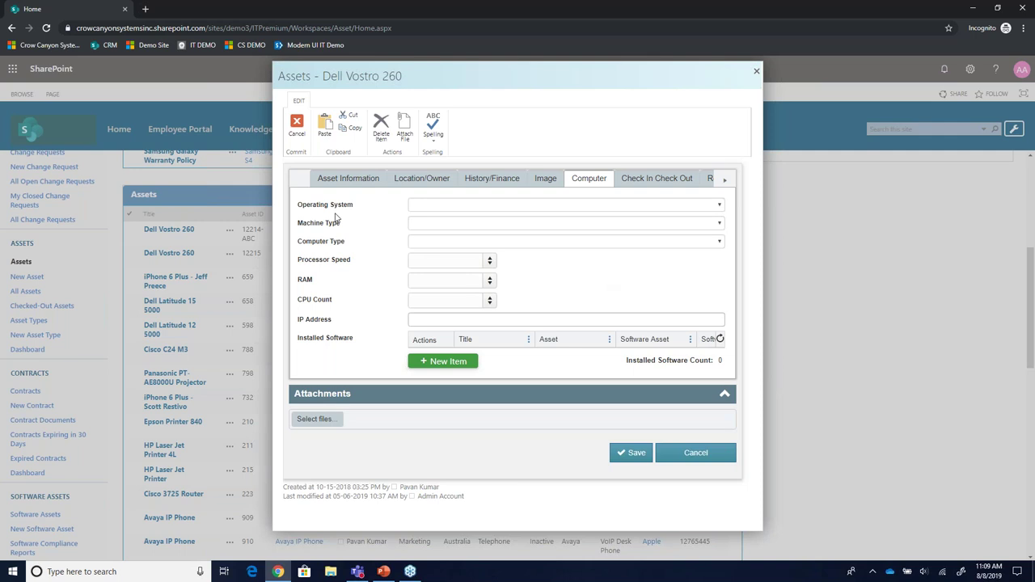
- Switch the asset type to Panasonic Projector and return it to Dell Vostro 260
click(361, 179)
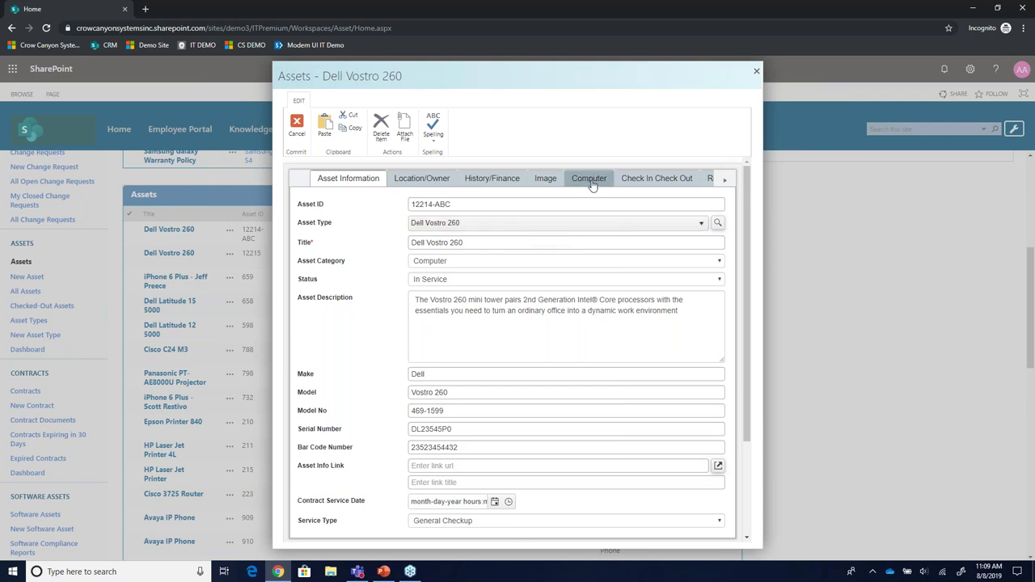
click(579, 230)
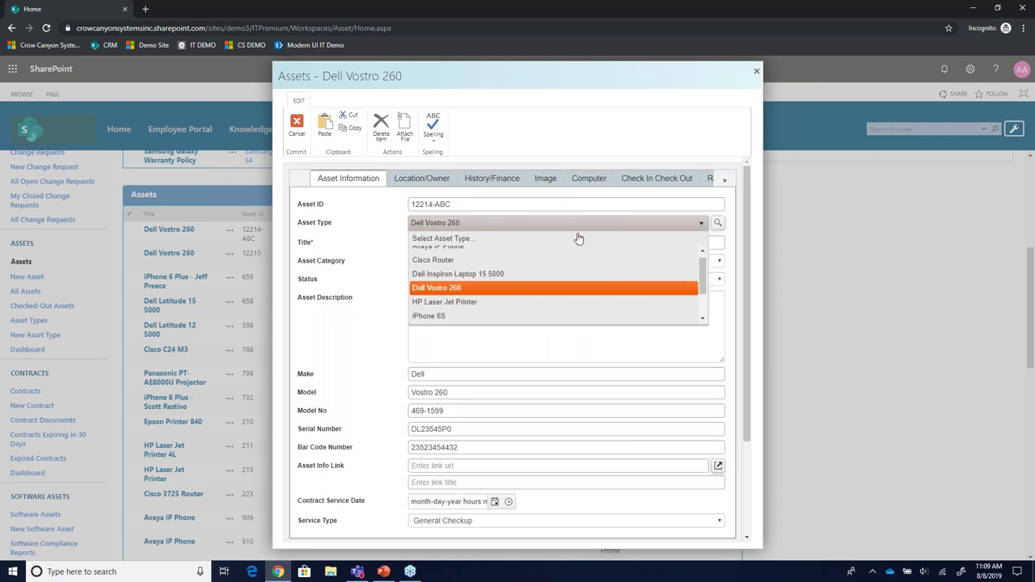
scroll(564, 292, down, 1)
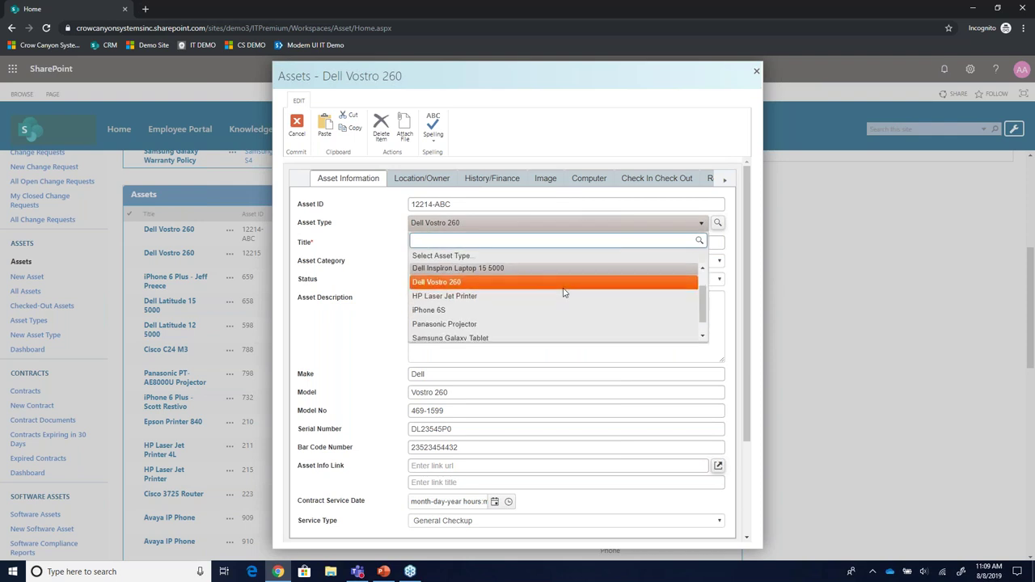
click(496, 325)
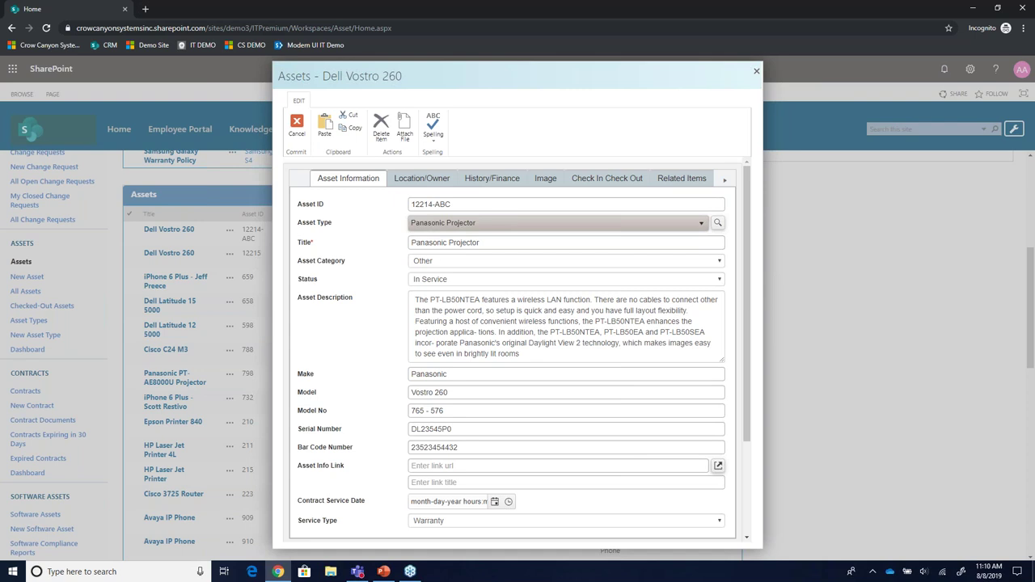
click(542, 230)
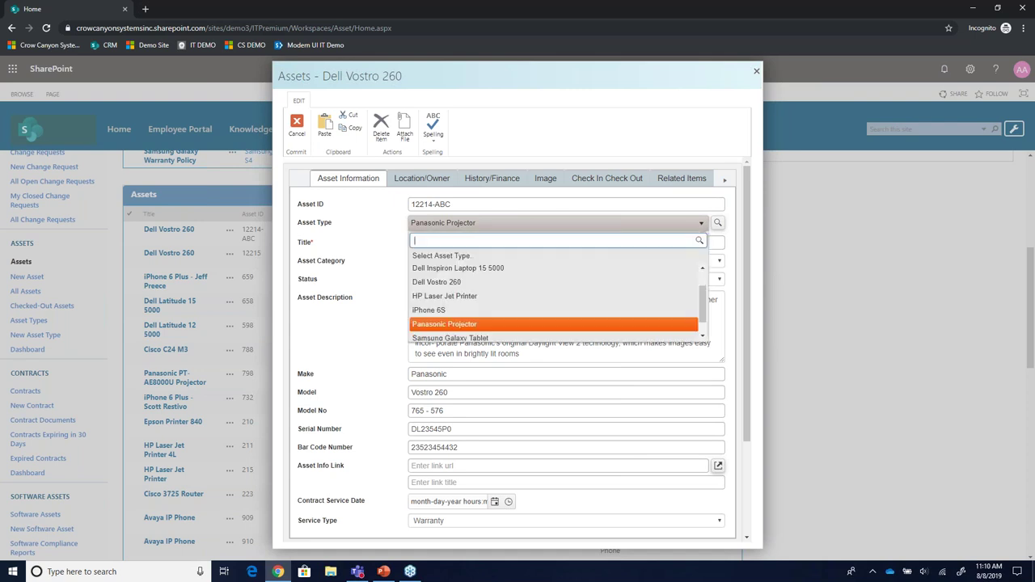
click(508, 284)
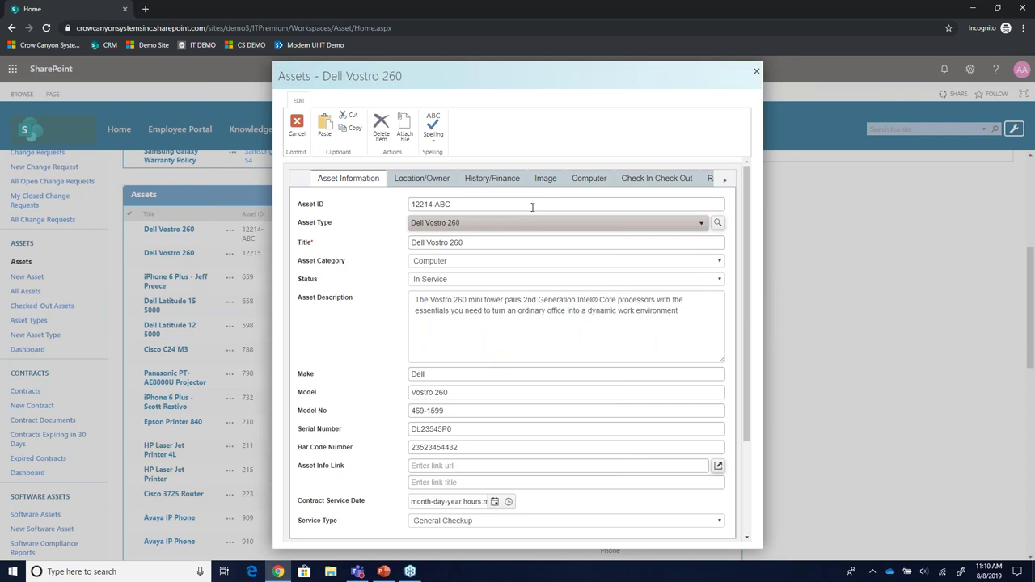
- View the new installed-software form from the asset's computer details and dismiss it without submitting
click(575, 177)
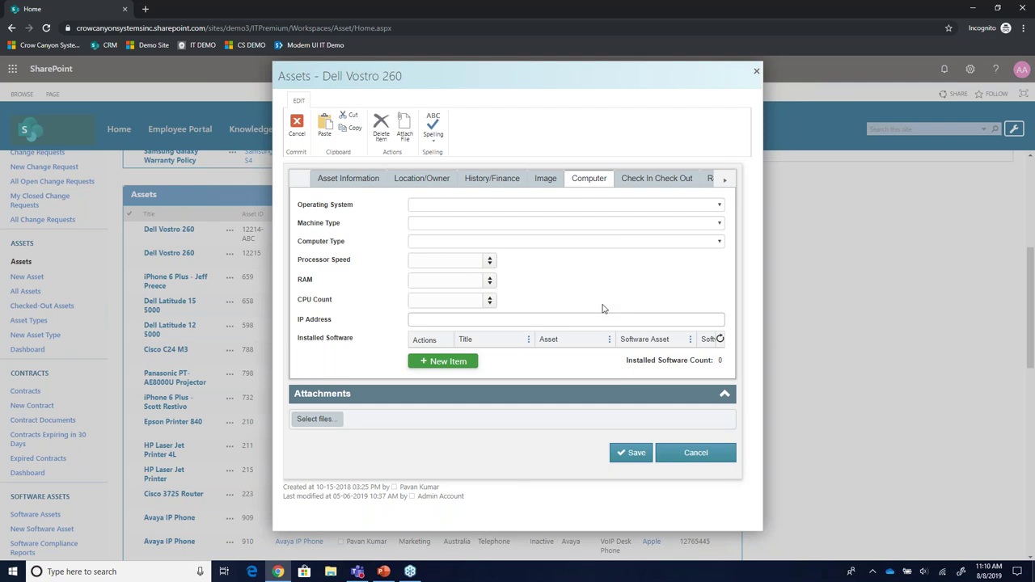
click(451, 362)
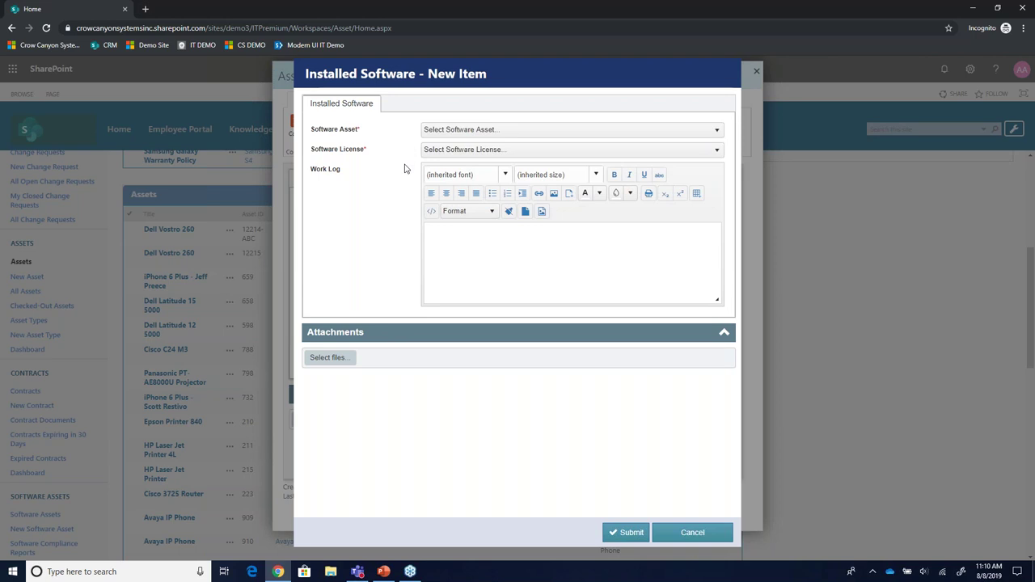
click(446, 251)
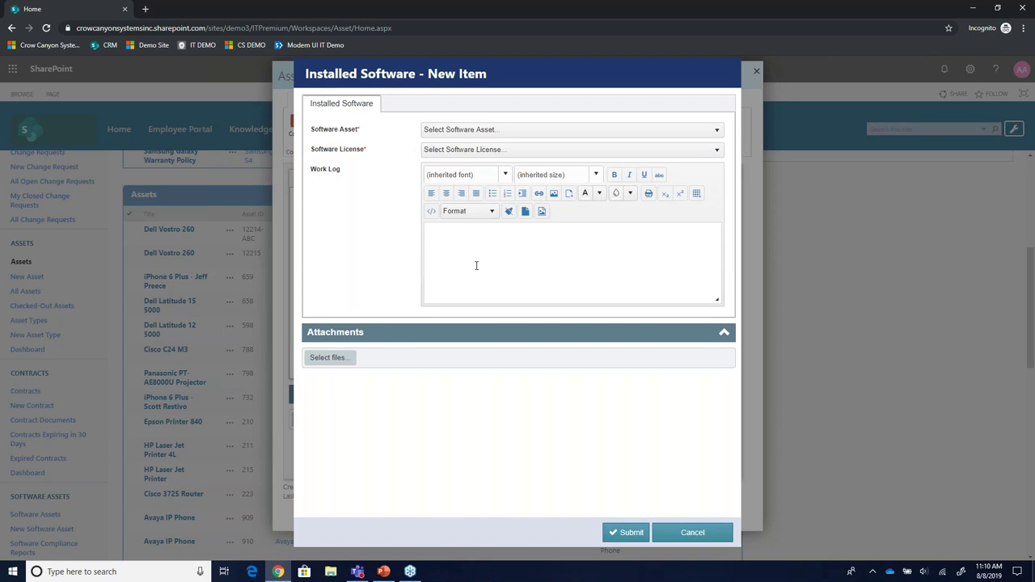
click(692, 533)
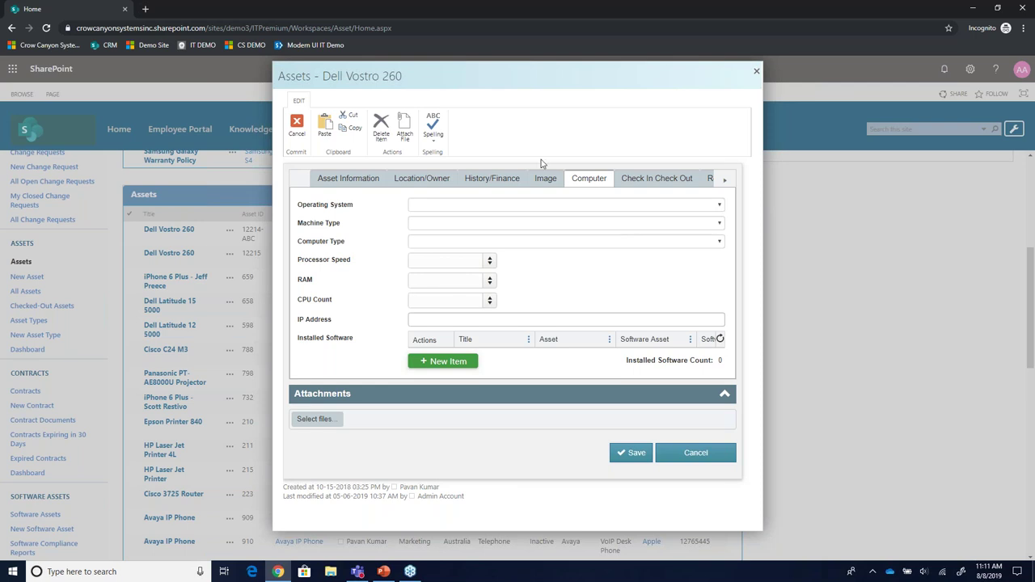
- Review the asset's check-in/check-out details and its related tickets, manuals, warranties and history
click(651, 184)
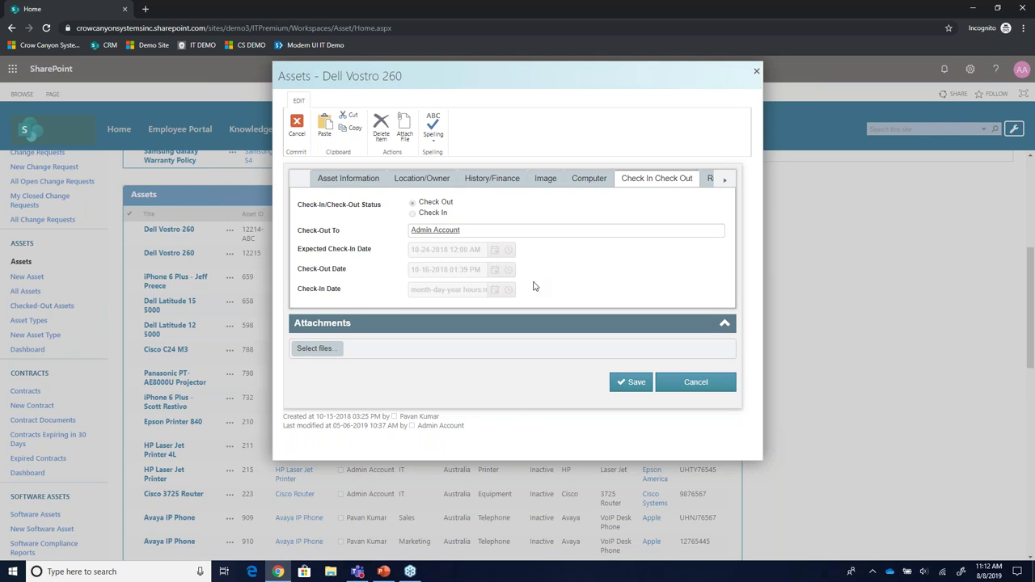
click(706, 179)
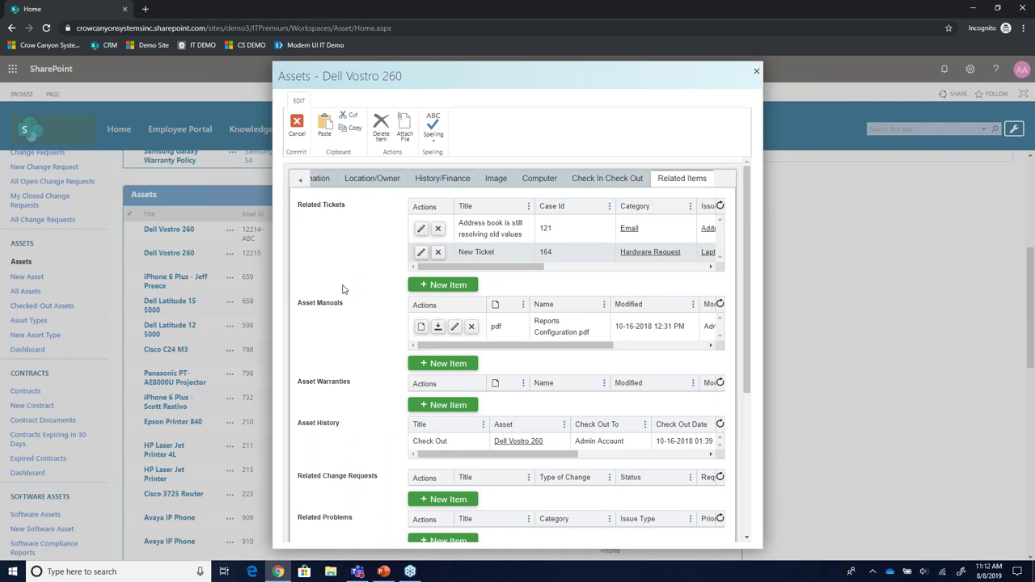
click(450, 443)
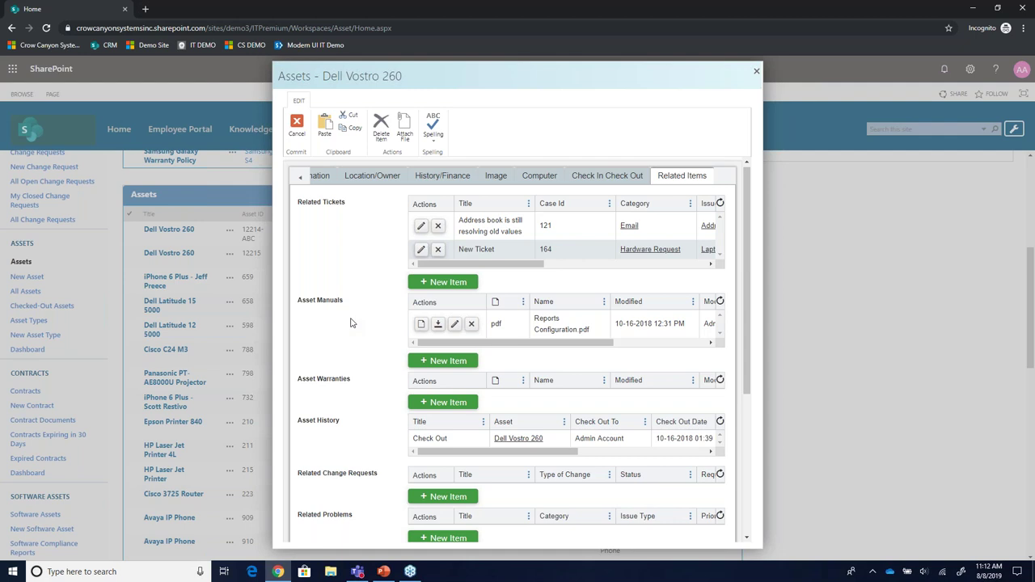
- Open the related DELL Master Lease Agreement contract and view its linked assets and contract documents
scroll(350, 322, down, 2)
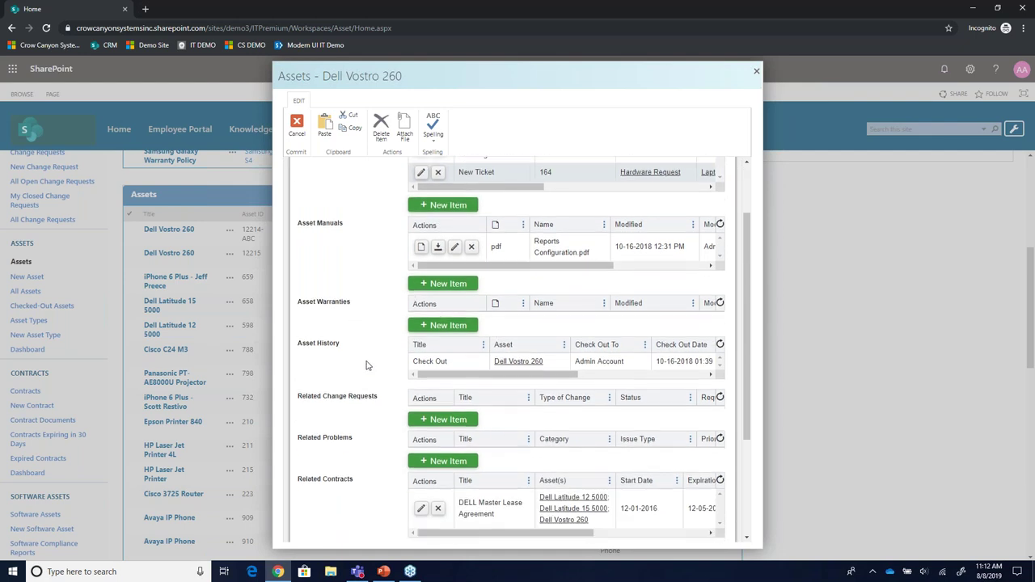
scroll(371, 344, down, 1)
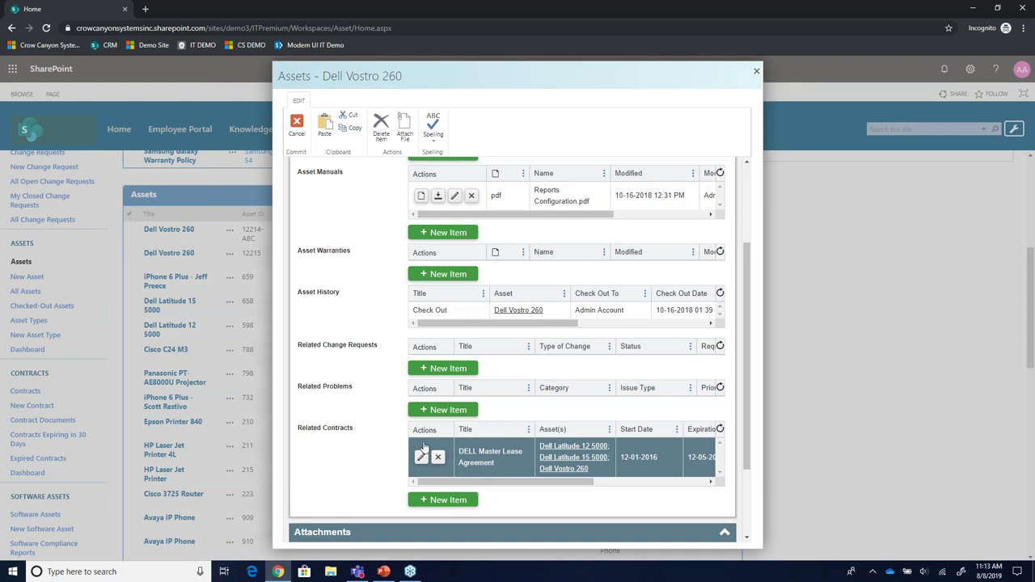
click(486, 458)
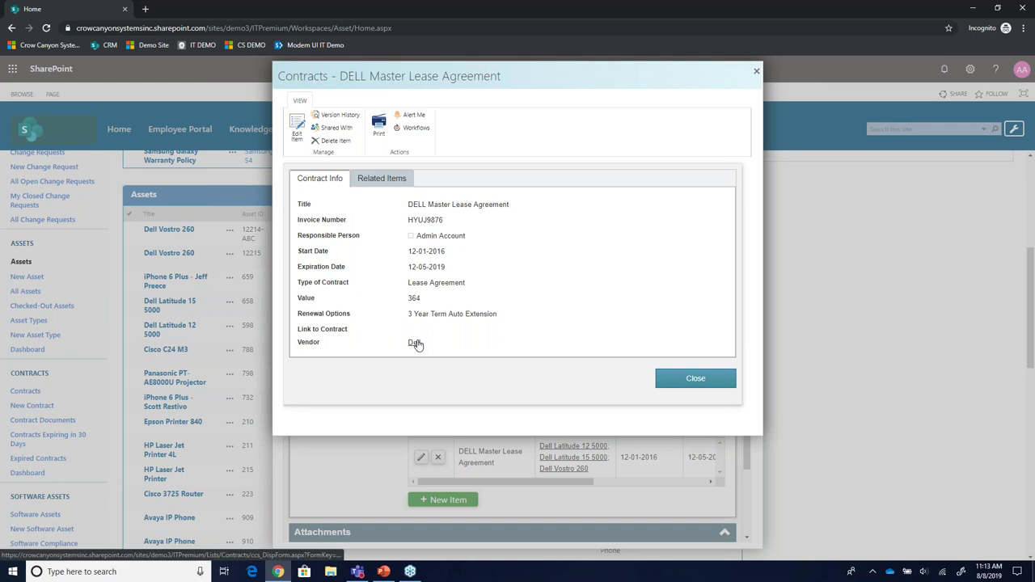
click(385, 184)
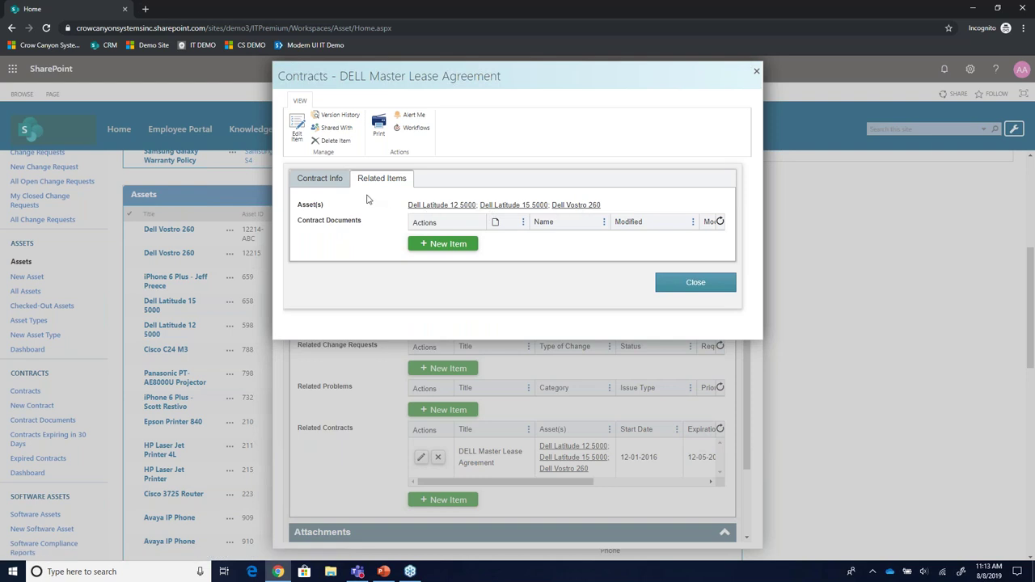
- Open the contract's Dell vendor record and view its details, related contracts and assets, including the Dell Vostro 260 asset
click(316, 178)
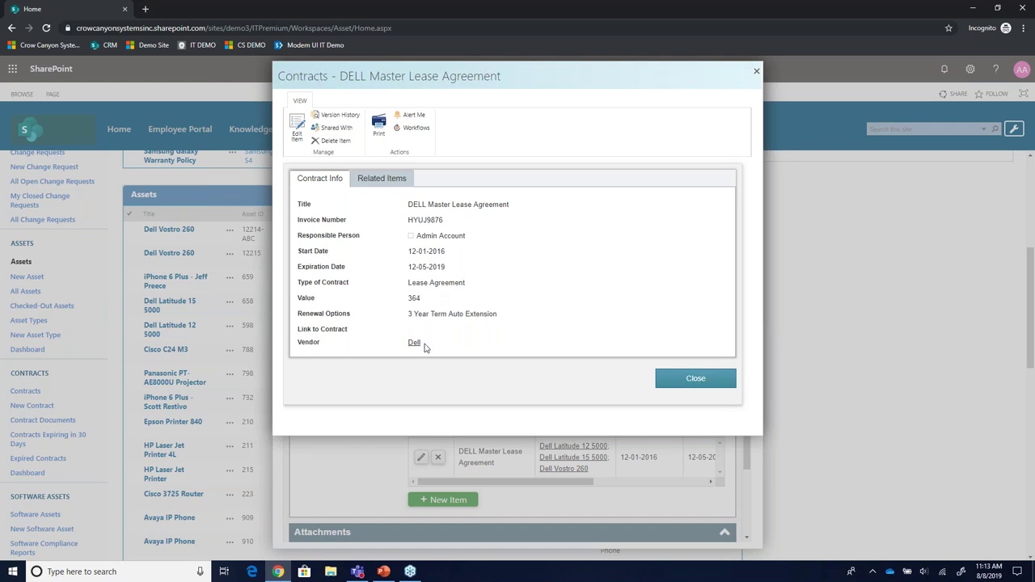
click(414, 343)
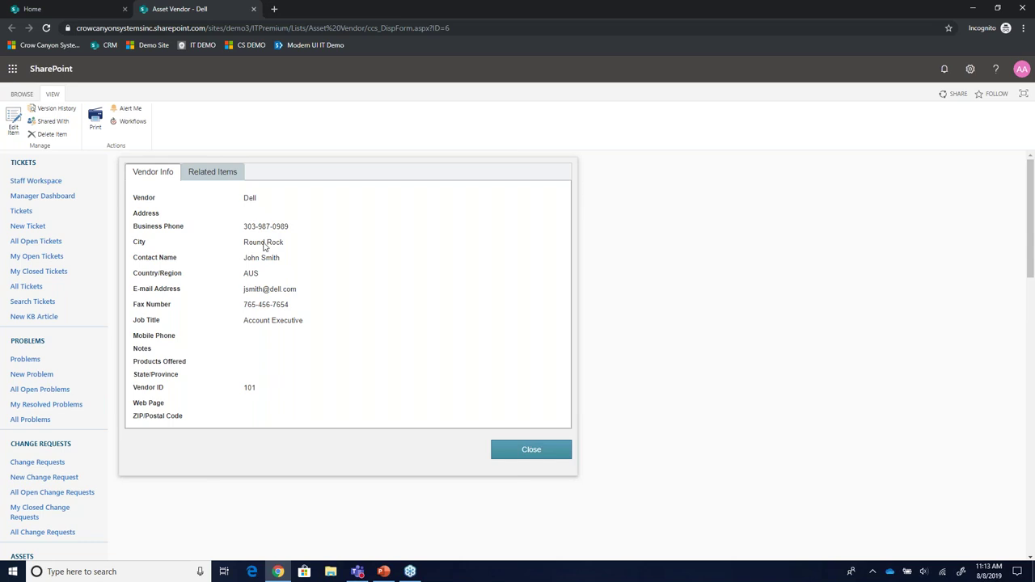
click(225, 174)
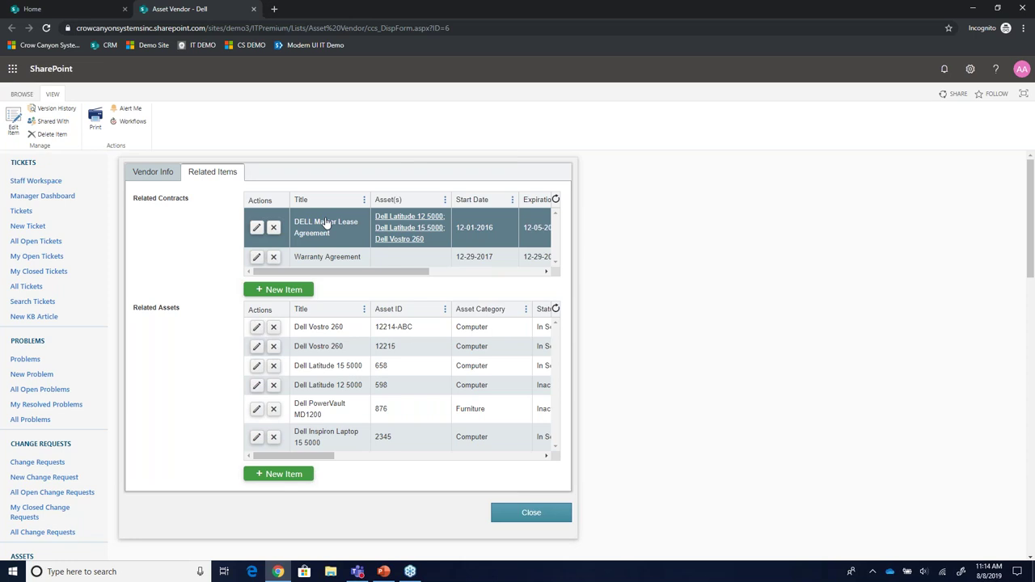
click(335, 330)
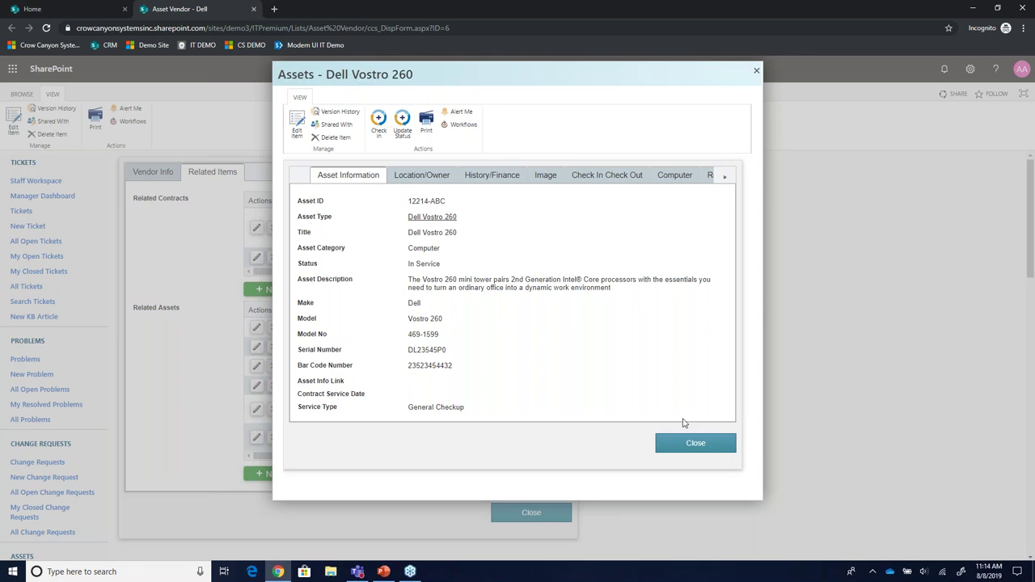
click(658, 439)
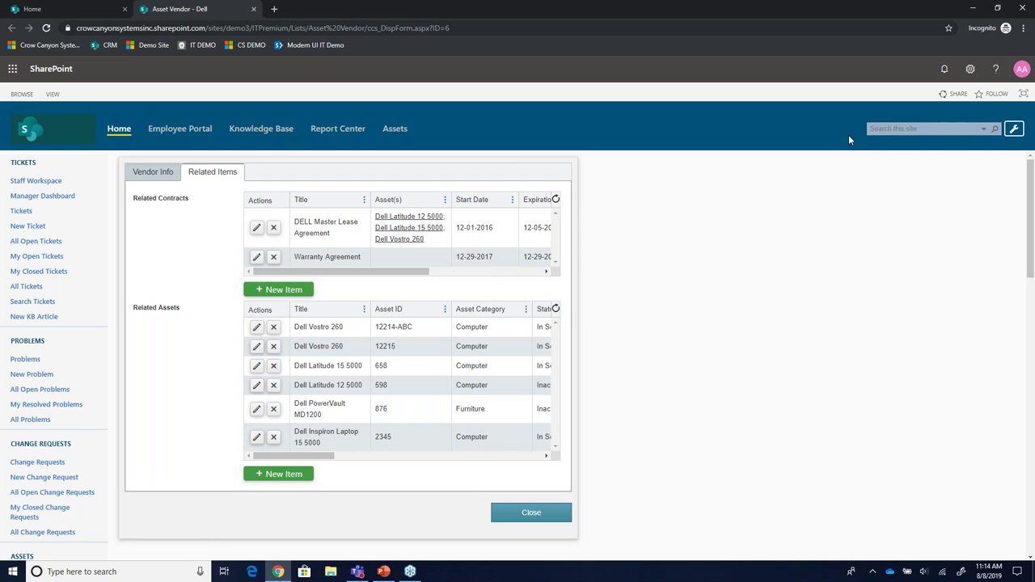
- Go to the site's Crow Canyon Nitro Studio and open the NITRO Forms app
click(1016, 131)
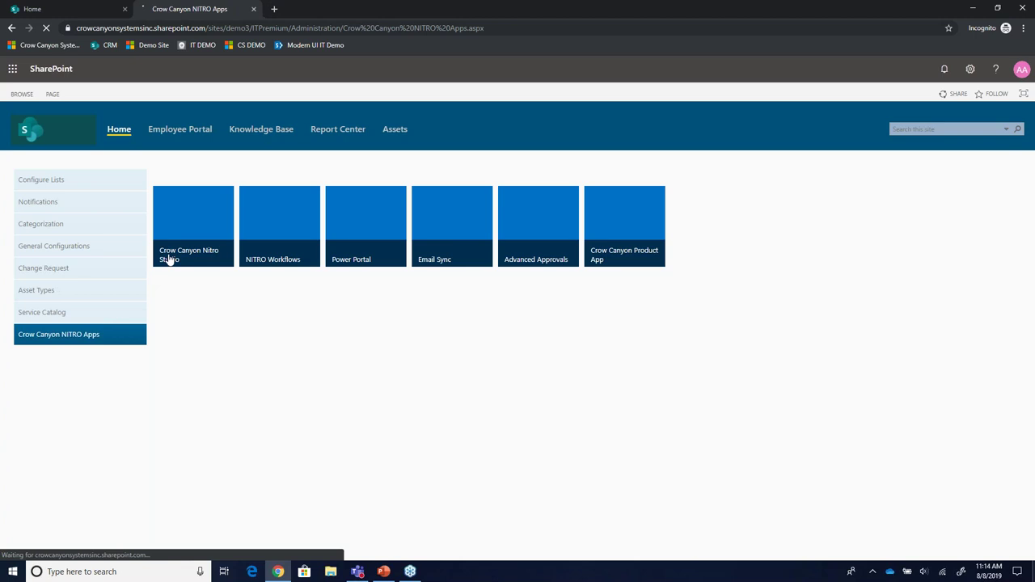
click(169, 258)
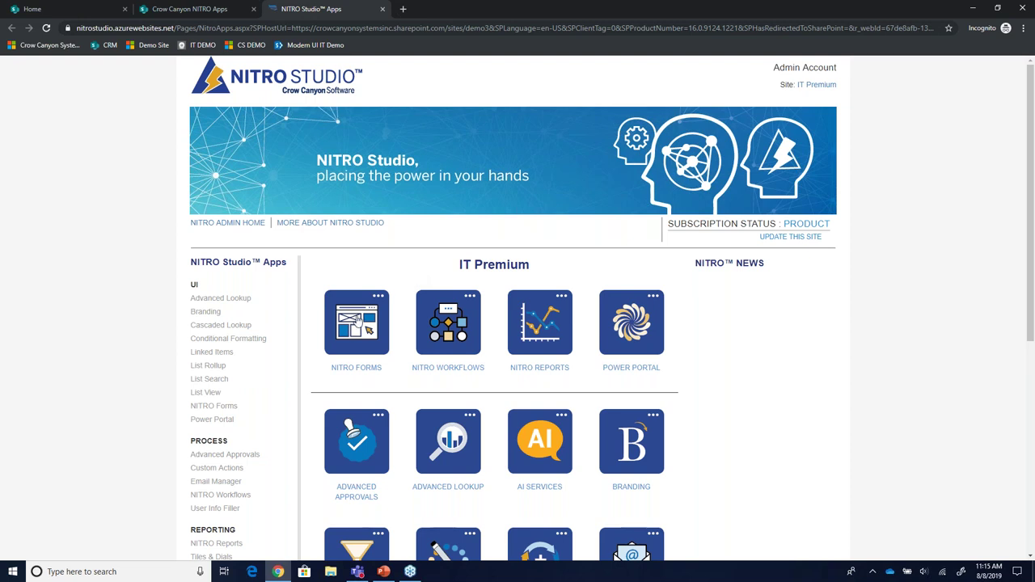
click(357, 321)
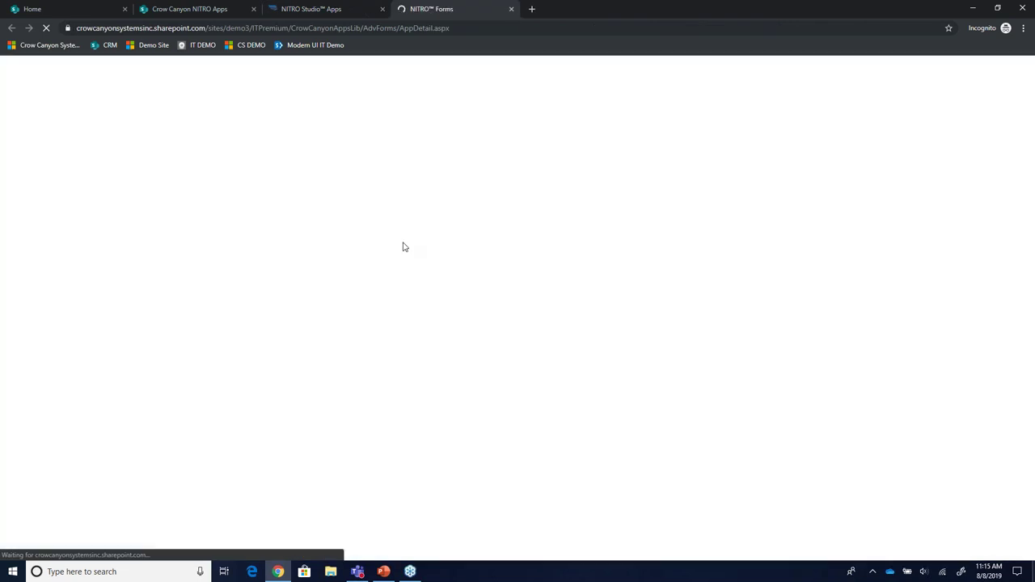
- Choose the Assets list in NITRO Forms and open its default published Assets form for editing
click(327, 239)
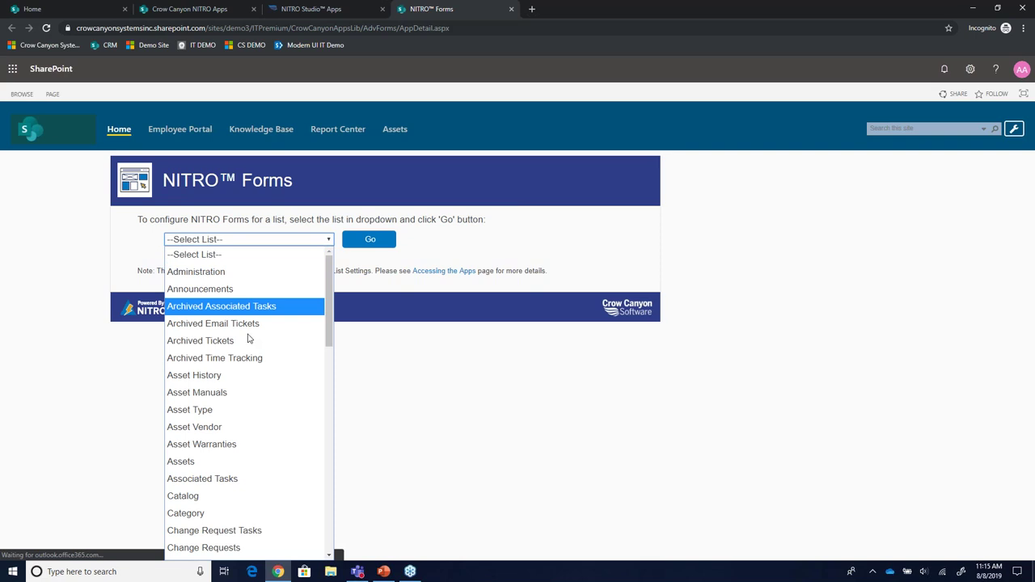
click(215, 460)
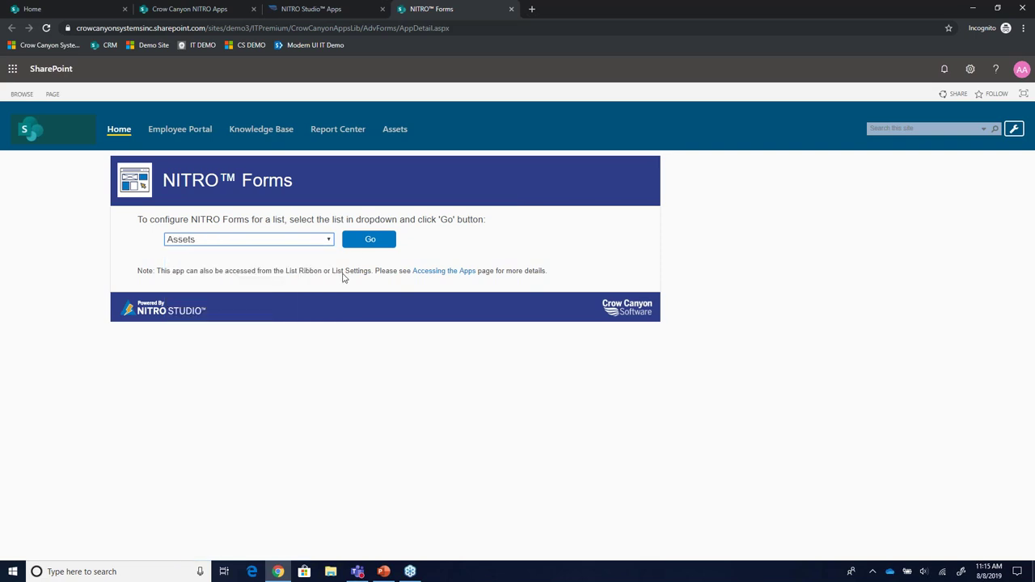
click(359, 244)
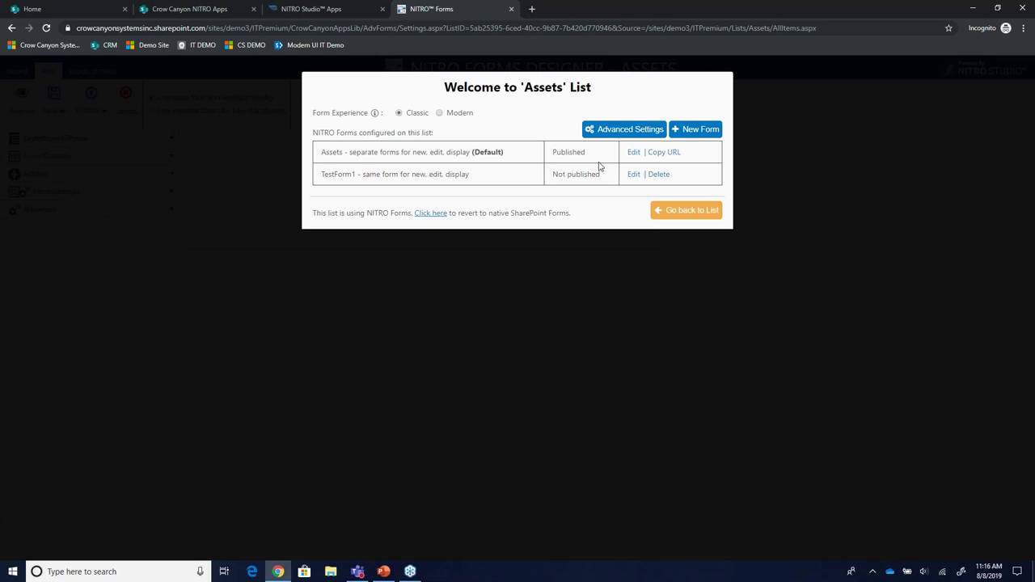
click(634, 159)
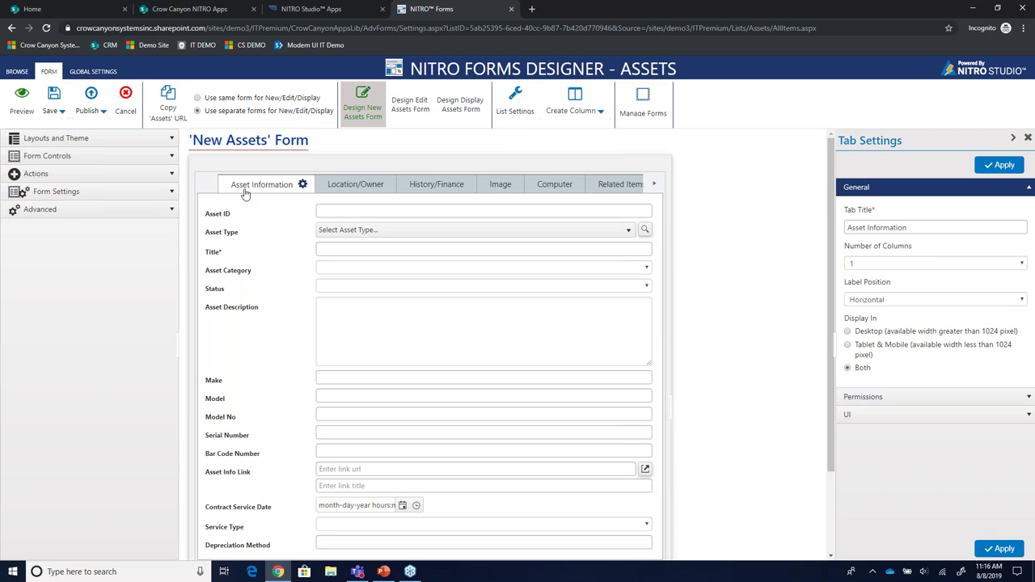
- Set the New Assets form's theme to Light Green
click(148, 139)
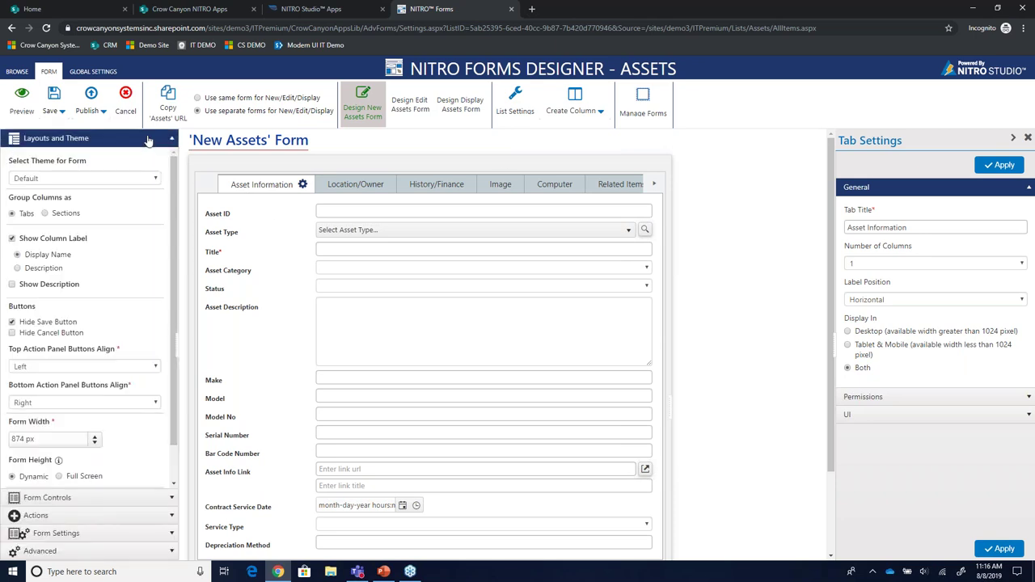
click(144, 179)
click(91, 297)
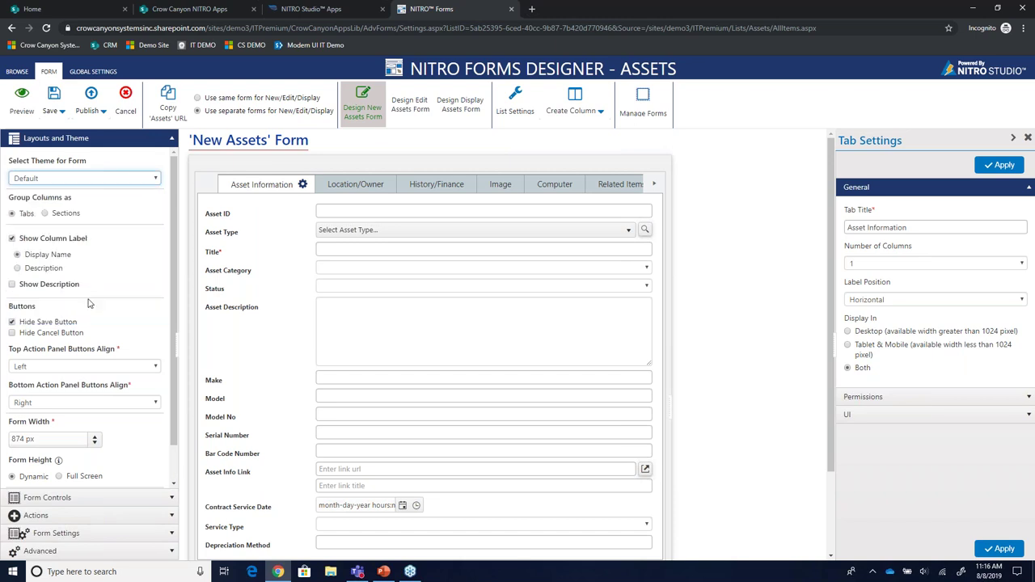
- Give the Asset Information tab a pale green panel background color and apply it
click(874, 415)
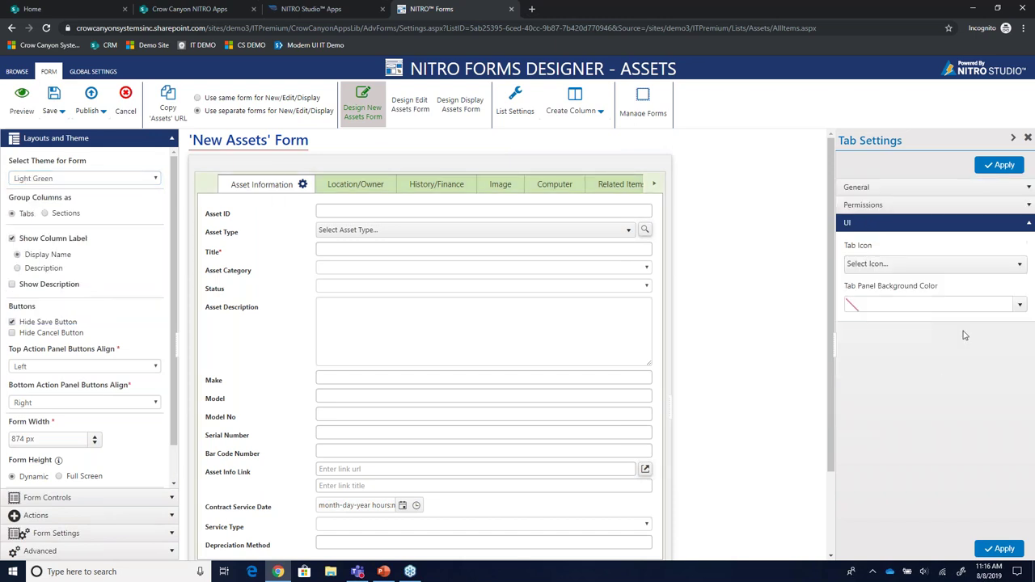
click(1017, 305)
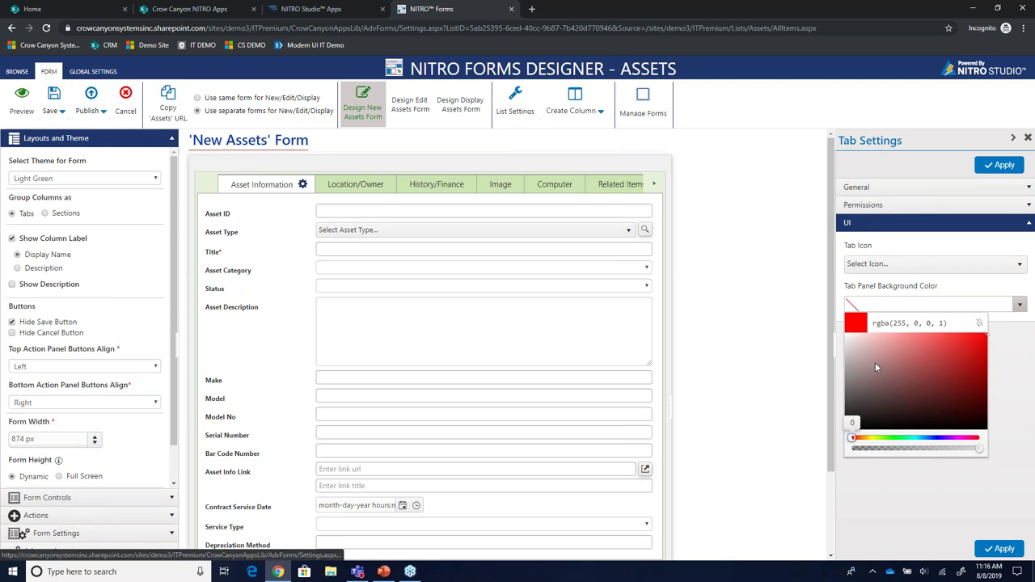
click(904, 438)
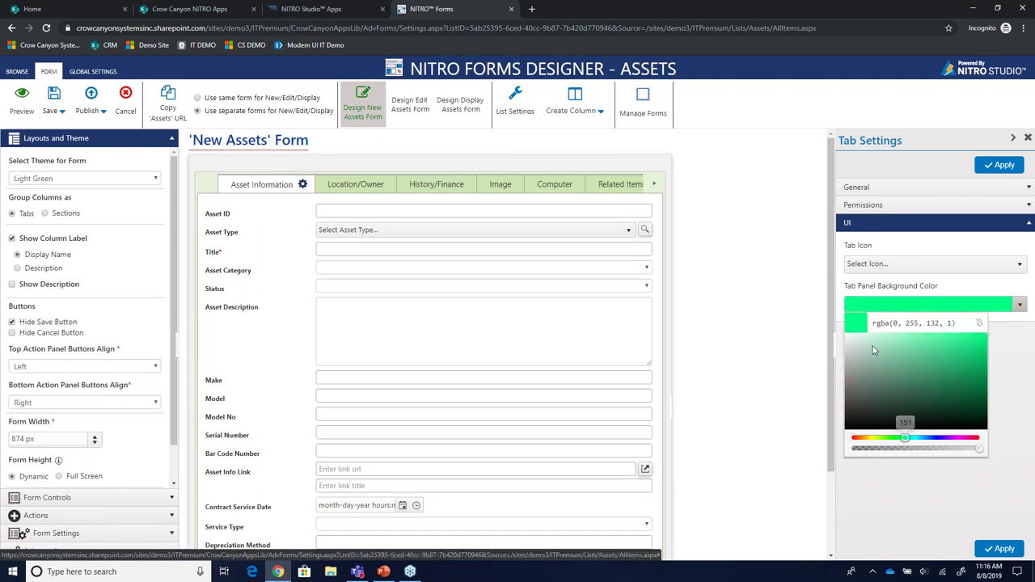
click(985, 166)
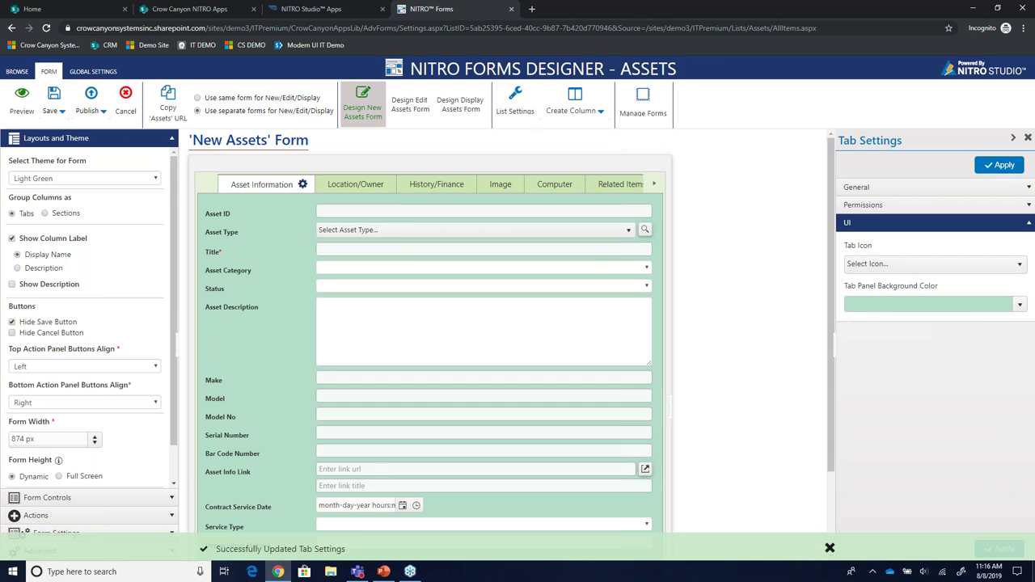
- View the general settings for creating a custom forms theme and dismiss them without saving
click(93, 71)
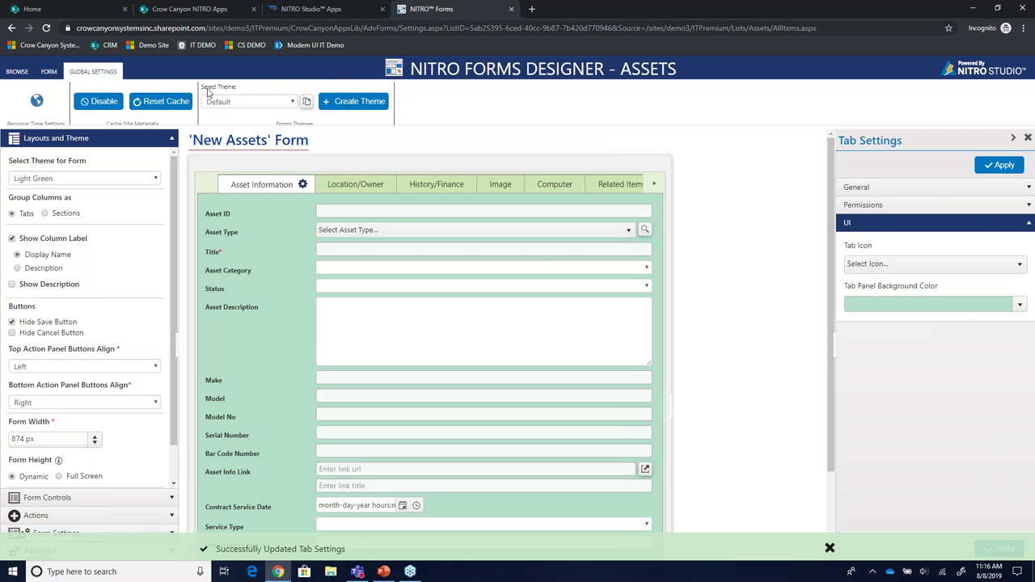
click(337, 106)
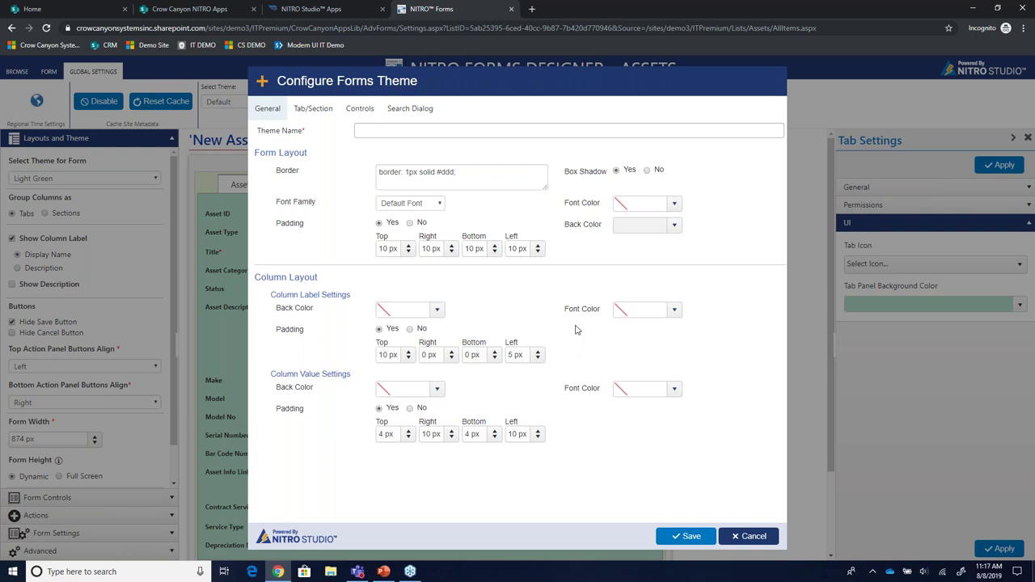
click(754, 536)
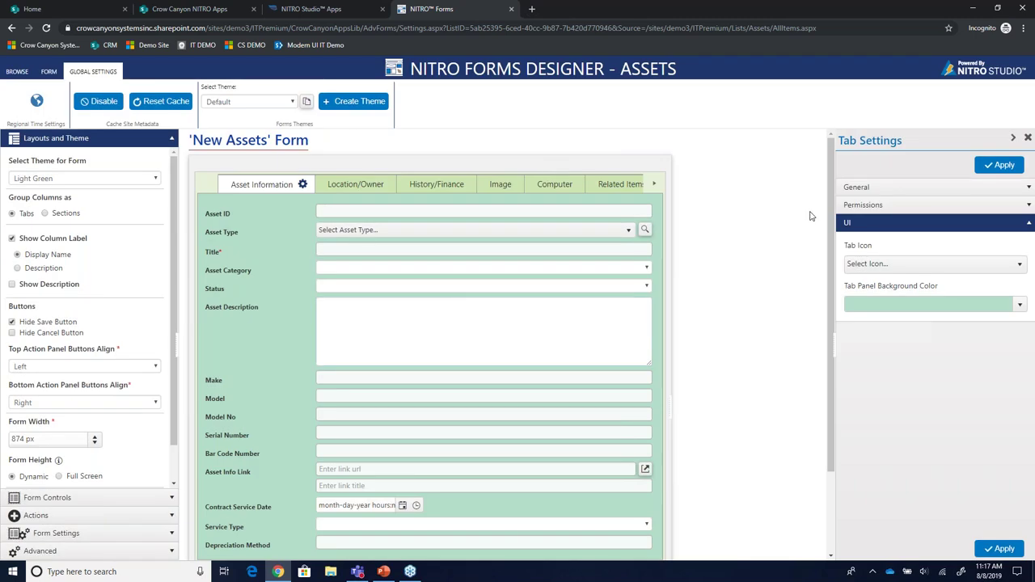
- Set the Asset Information tab to 2 columns with the label position Vertical and apply the settings
click(857, 186)
click(876, 263)
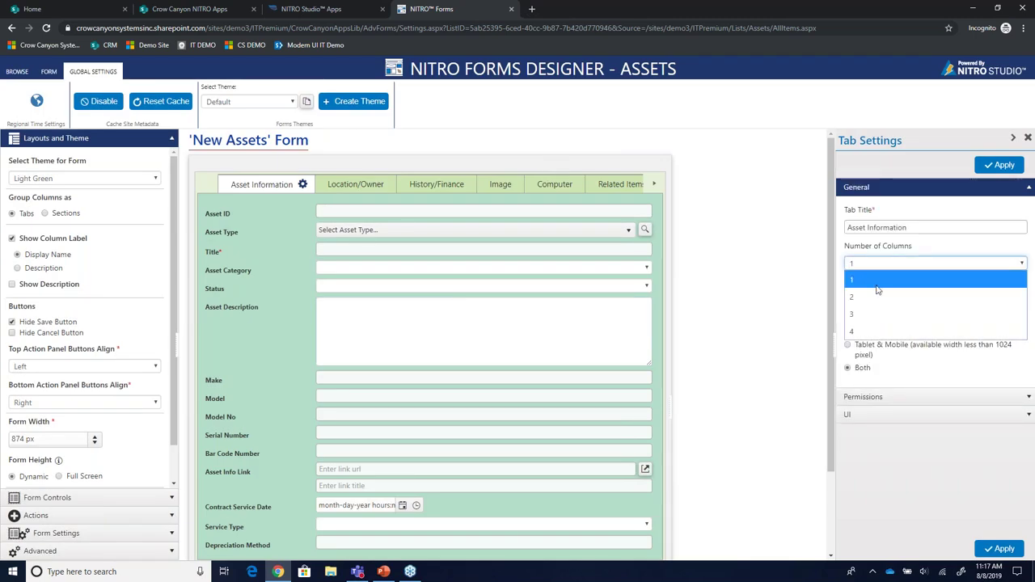
click(873, 294)
click(917, 302)
click(903, 332)
click(993, 165)
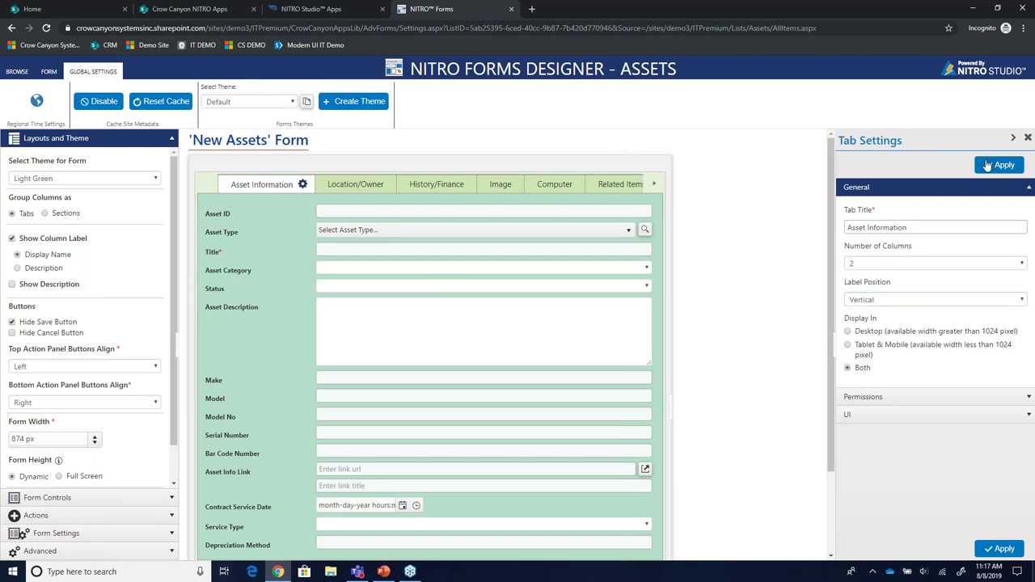
- Change the Asset Information tab's number of columns to 4 and apply it
click(887, 266)
click(876, 328)
click(1003, 165)
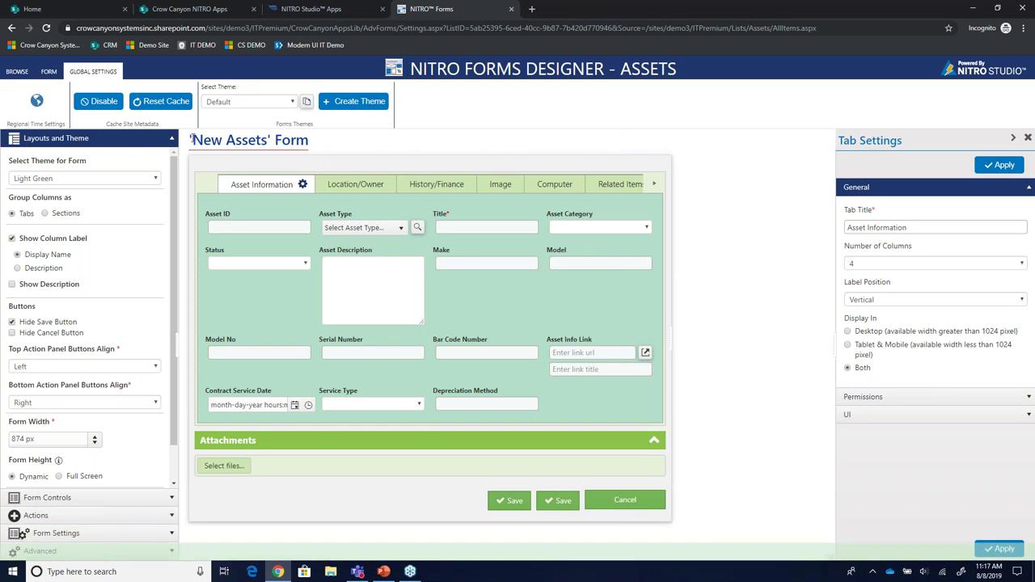
- Add a new tab from the form controls to the end of the New Assets form
click(49, 71)
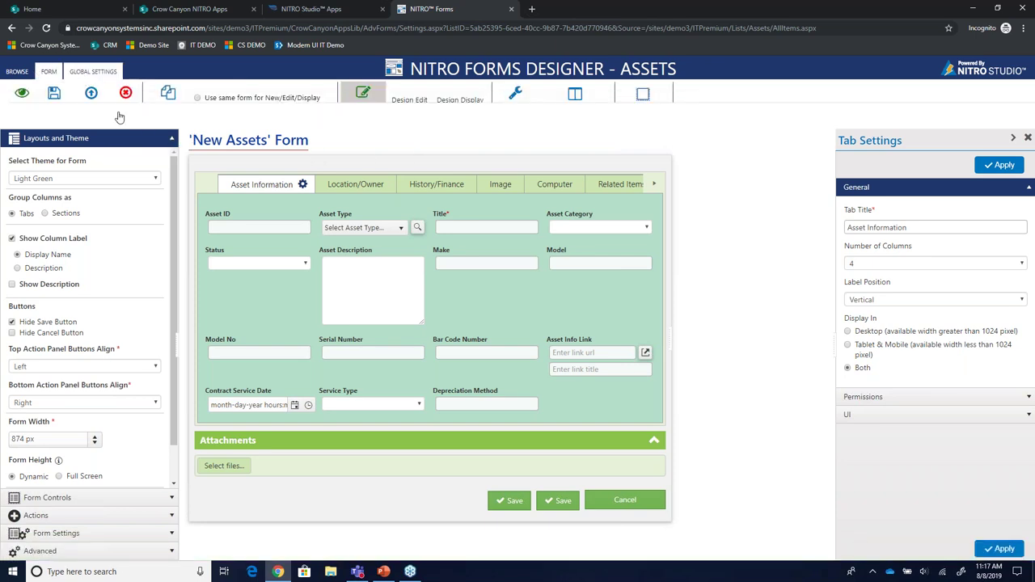
click(145, 143)
click(149, 156)
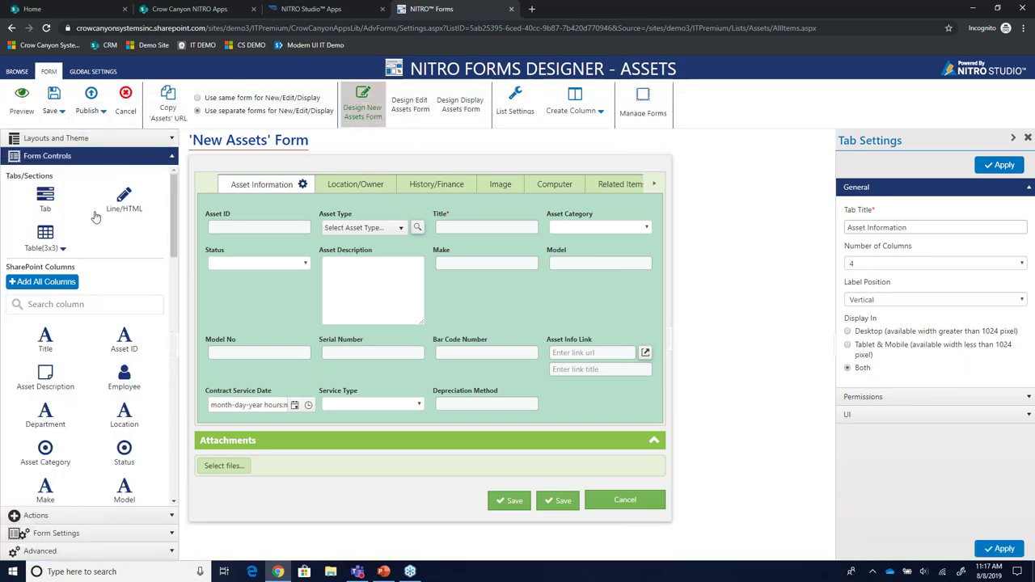
drag(162, 213, 390, 194)
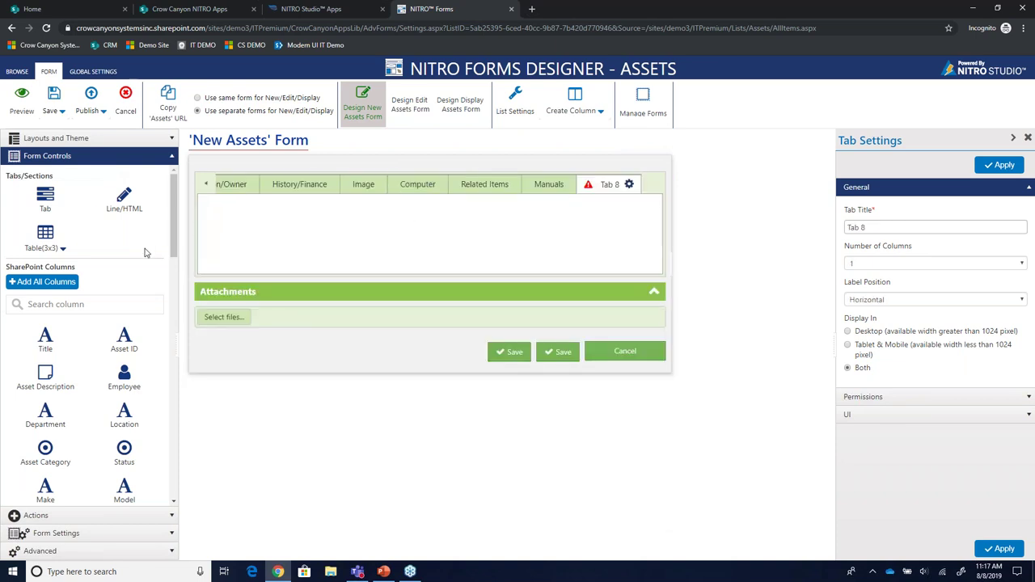
- Insert a 3x3 table into the new tab and place the Title column in its first cell
drag(47, 234, 255, 241)
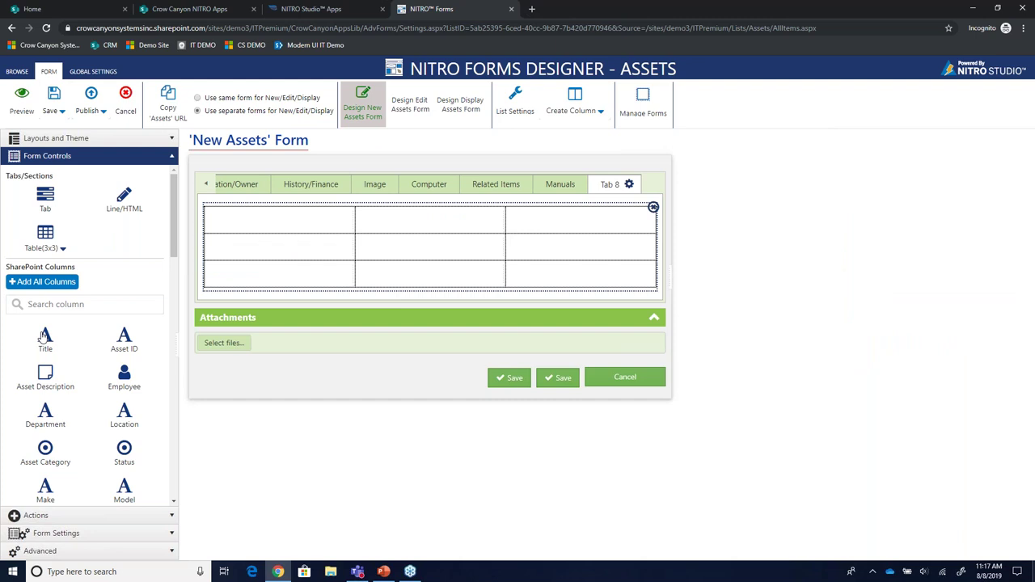
drag(112, 325, 285, 224)
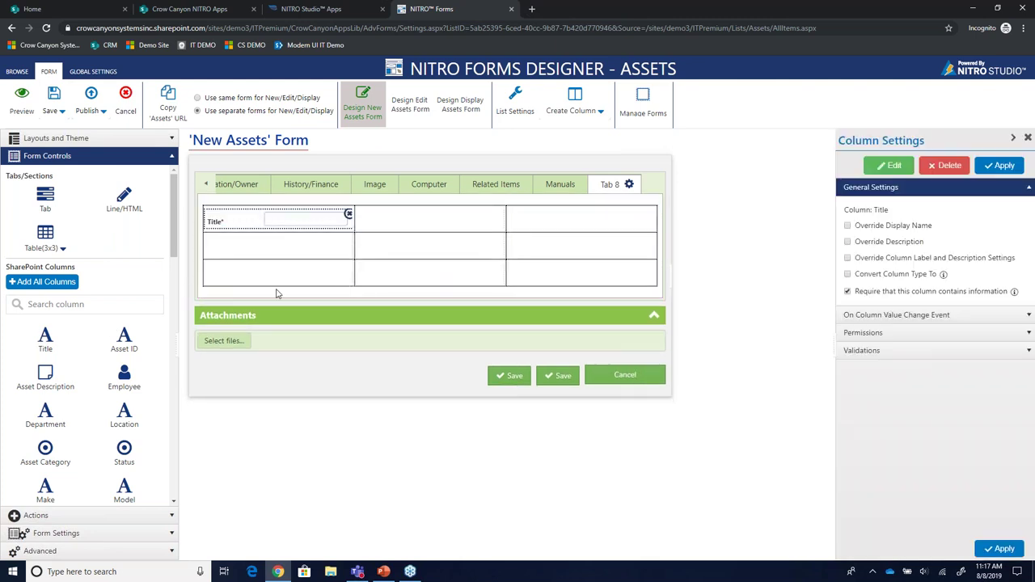
- View the table's general and column layout properties without saving changes, and delete the table from the new tab
right_click(384, 254)
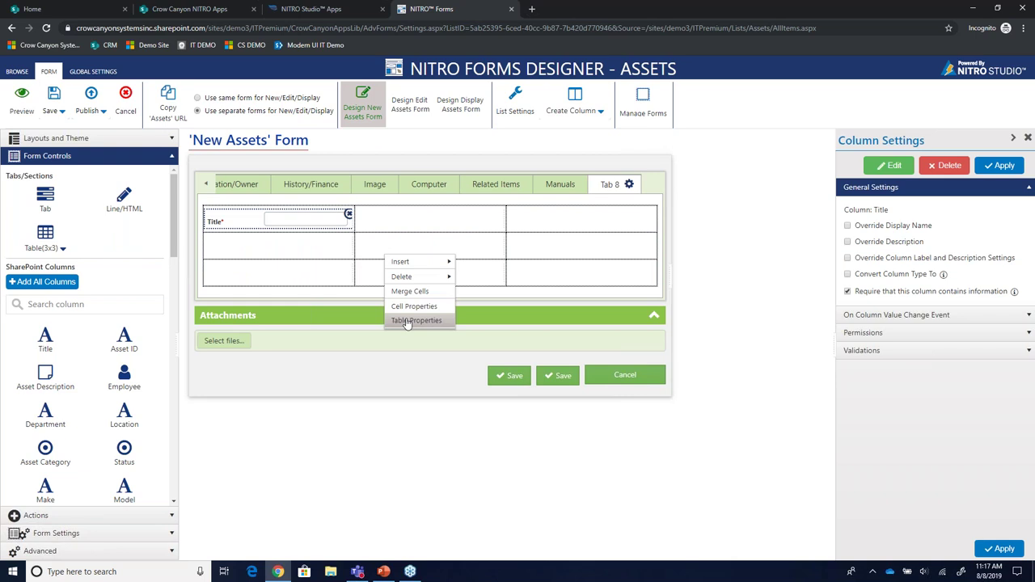
click(407, 321)
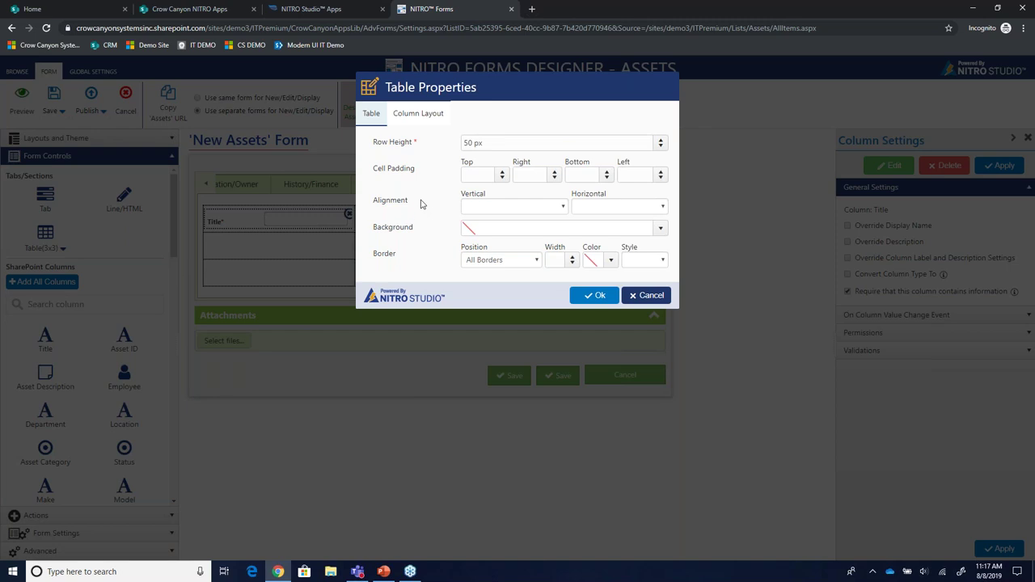
click(418, 115)
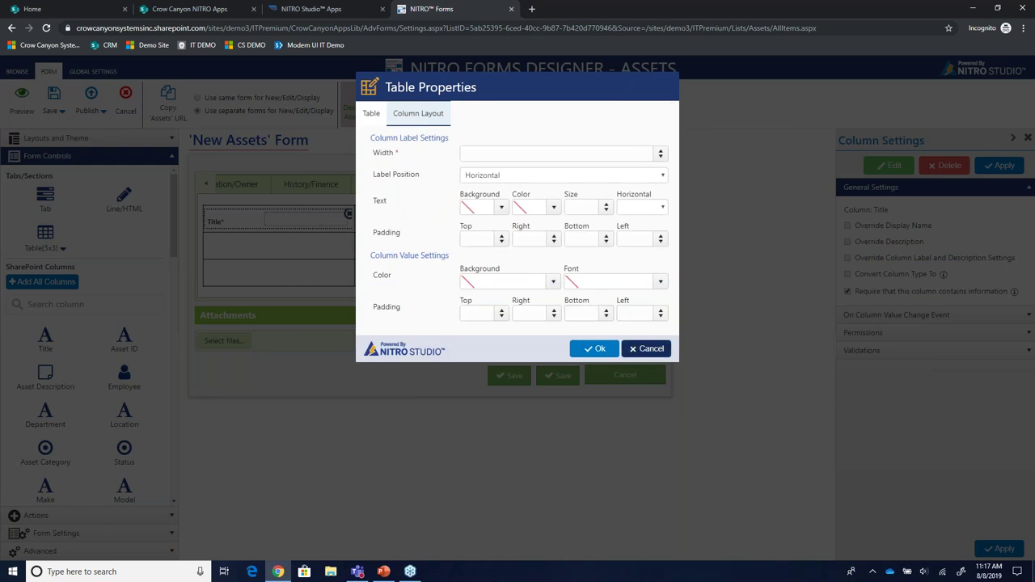
click(647, 349)
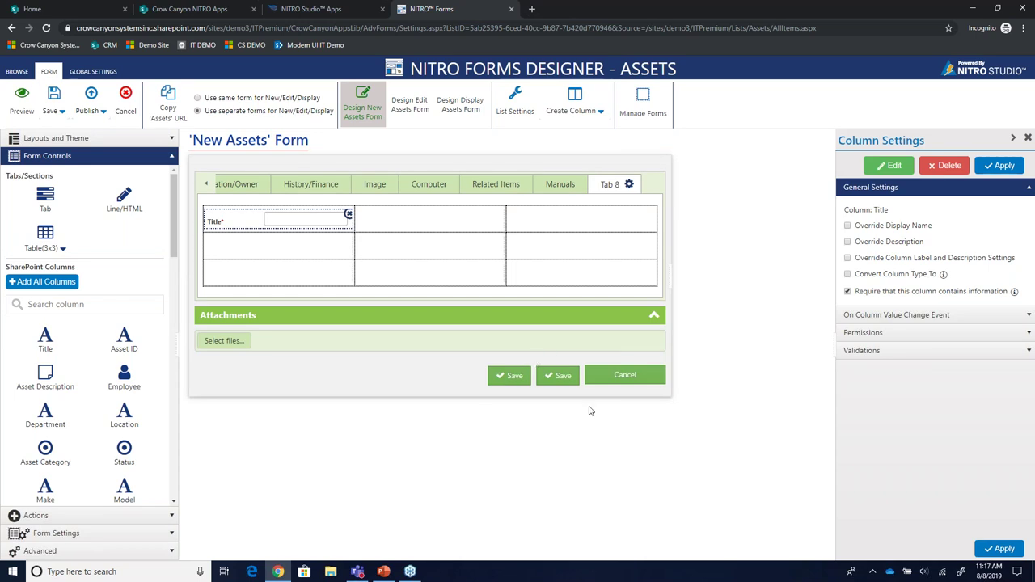
click(495, 239)
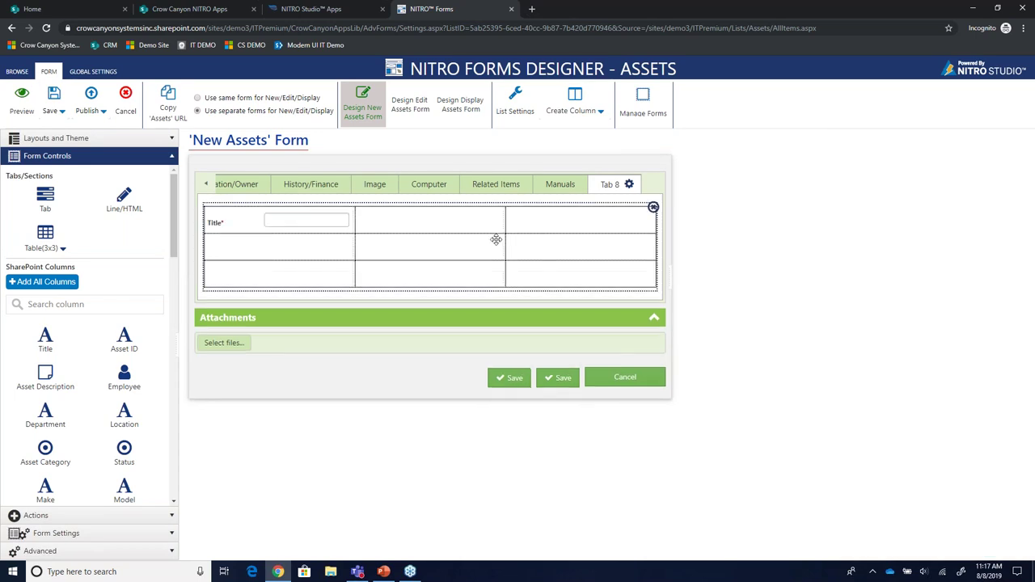
click(652, 208)
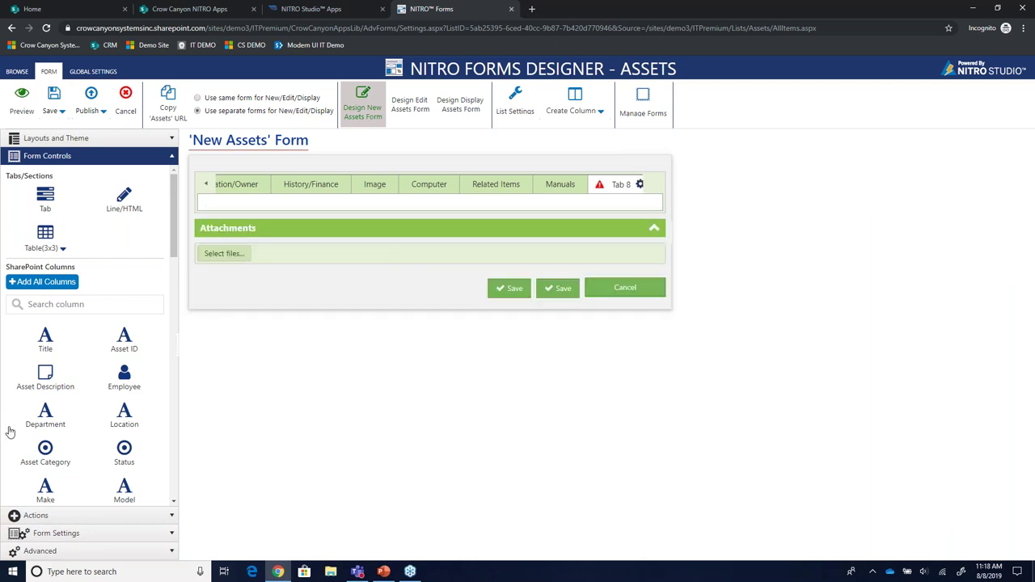
- Place the Title column in the new tab of the New Assets form and the Location column beneath it
scroll(52, 421, down, 1)
scroll(56, 422, down, 2)
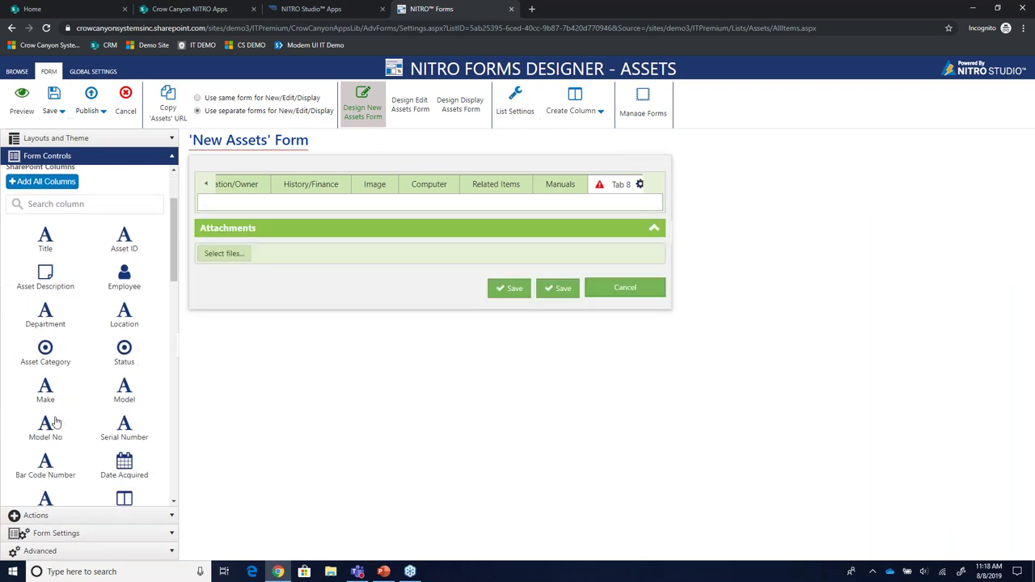
scroll(32, 328, up, 3)
drag(45, 322, 272, 200)
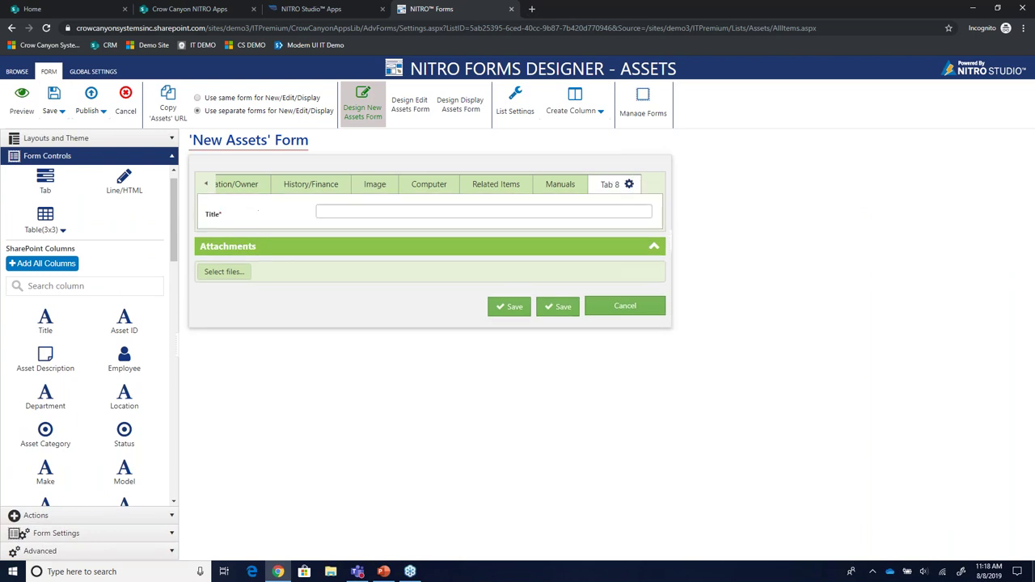
drag(123, 396, 318, 220)
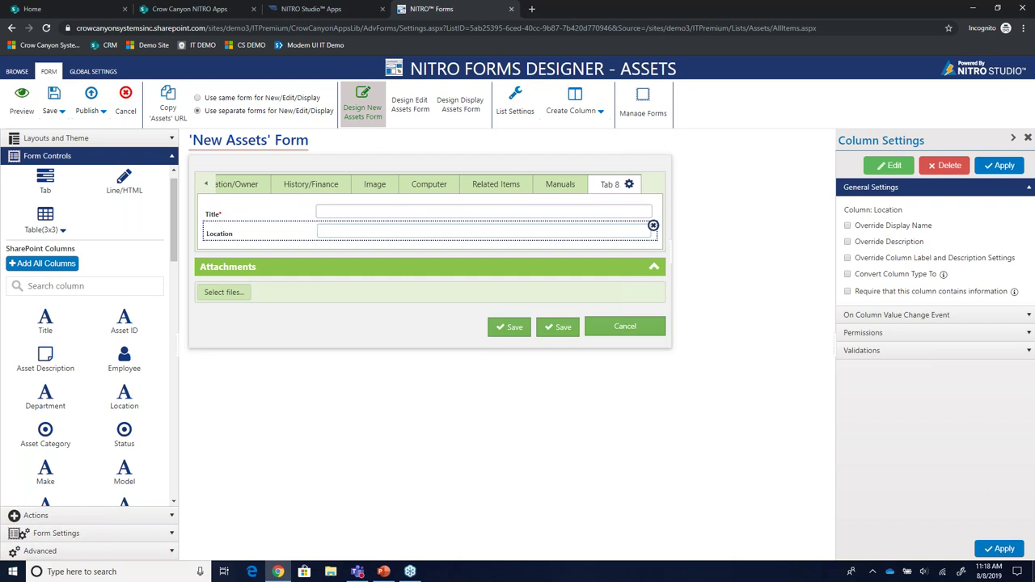
- Review the name, type and additional settings offered for creating a new column, and close the dialog without creating one
click(575, 122)
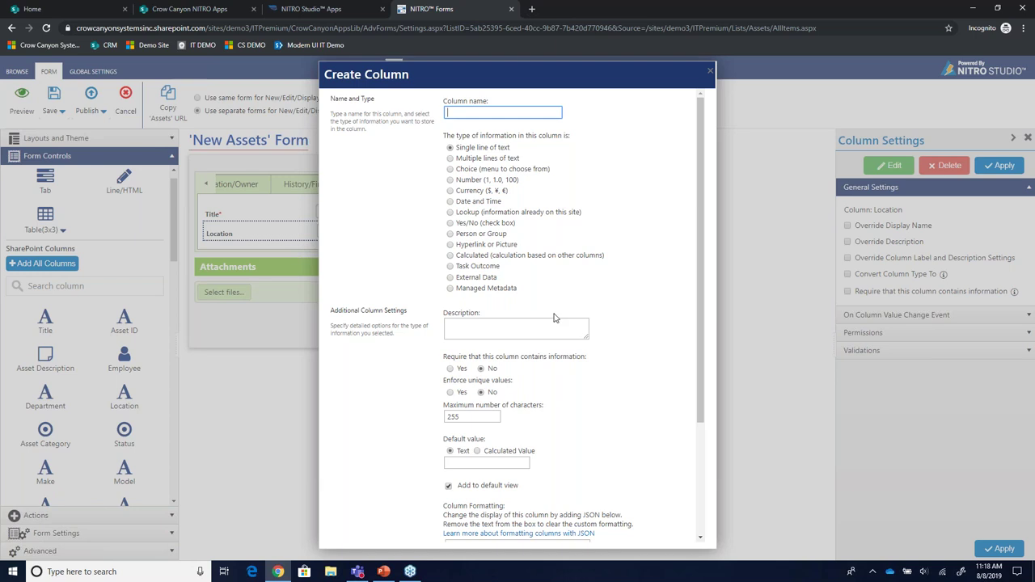
scroll(554, 321, down, 5)
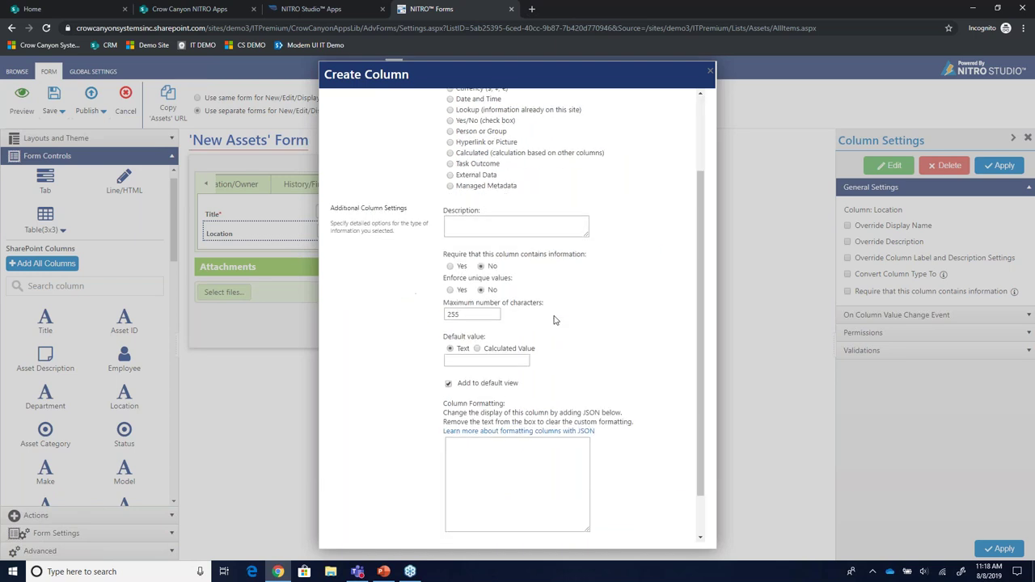
scroll(554, 320, up, 5)
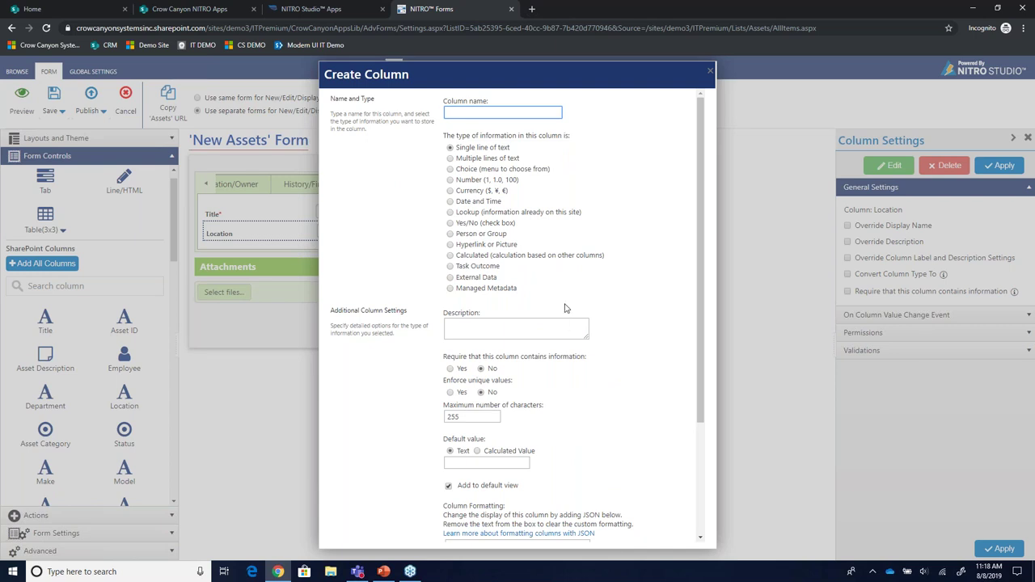
click(705, 73)
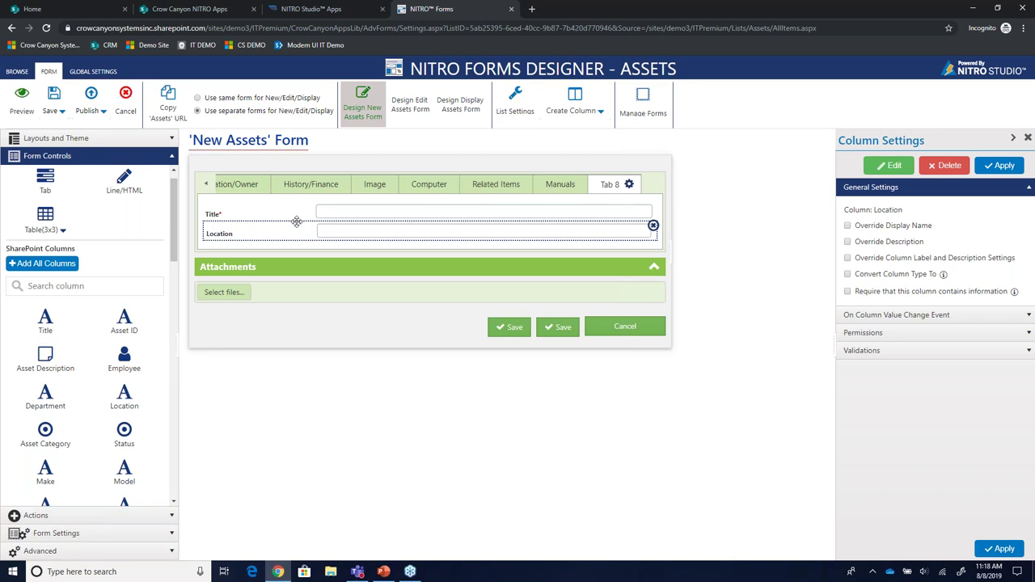
- Review the editable definition of the Location column, including its information types, and close it without saving
click(892, 166)
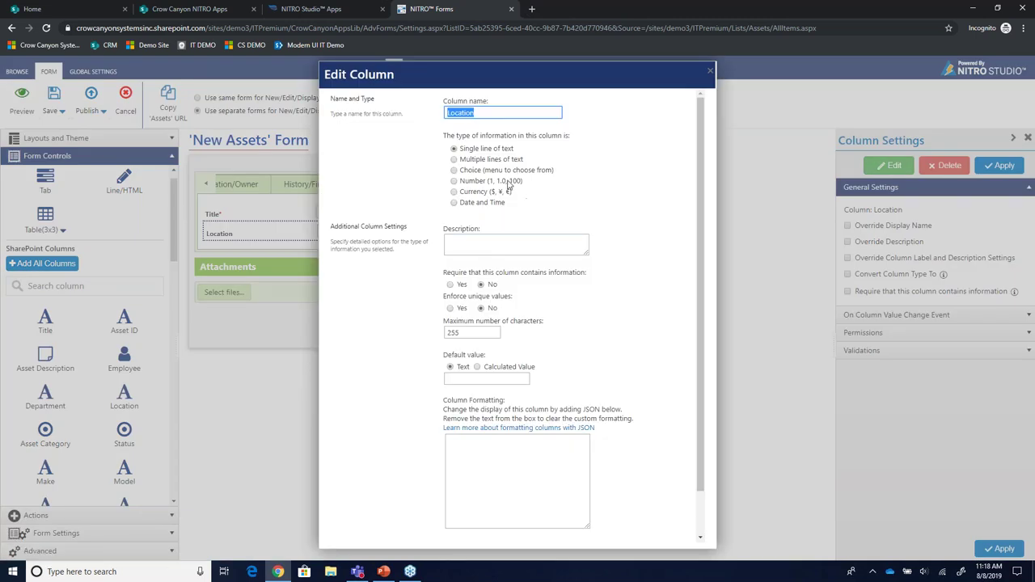
scroll(508, 186, down, 2)
scroll(508, 186, up, 2)
scroll(638, 371, down, 1)
click(661, 531)
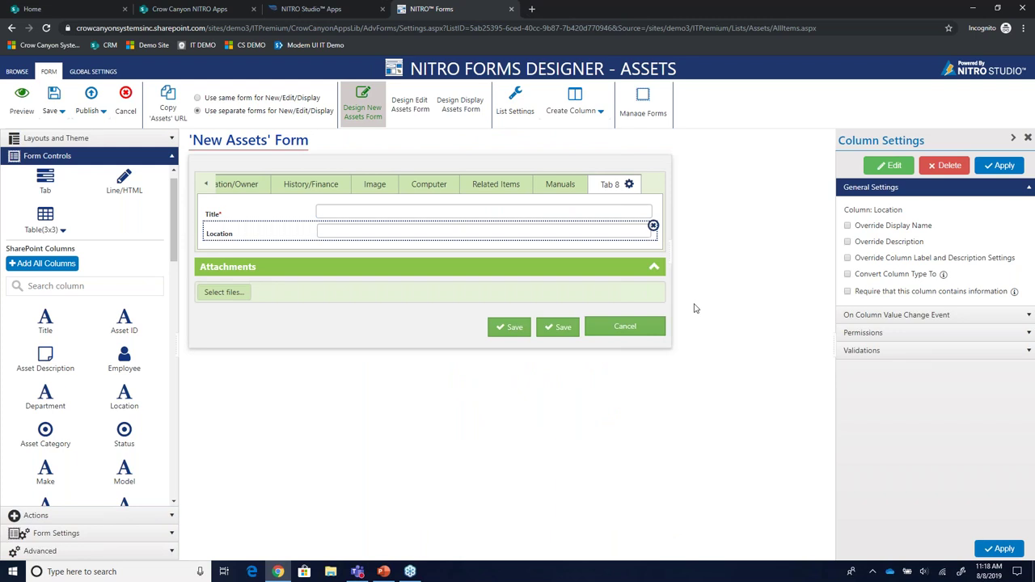
- View the Location column's permissions and the options for configuring a new permission, and cancel without adding one
click(845, 335)
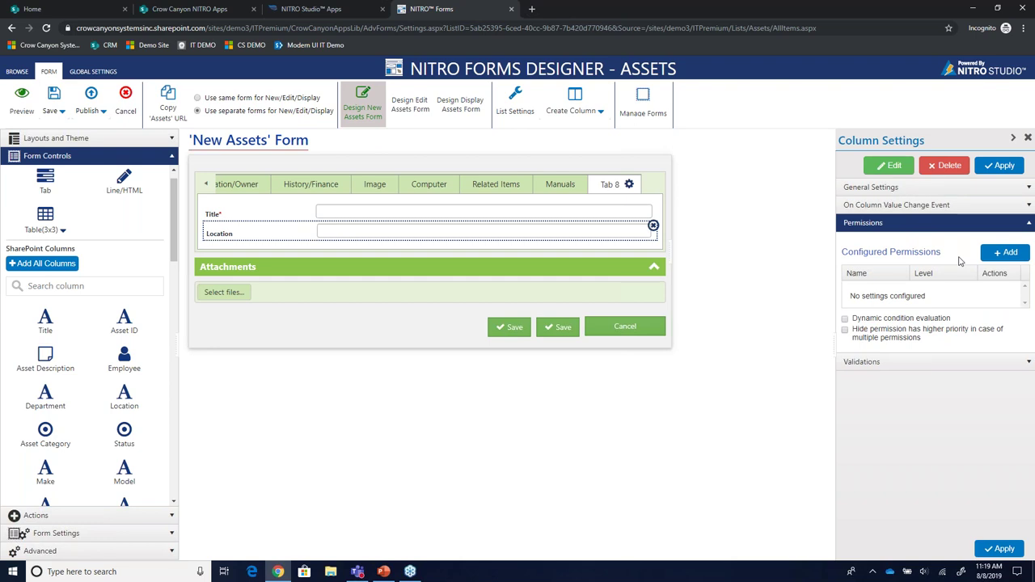
click(1006, 253)
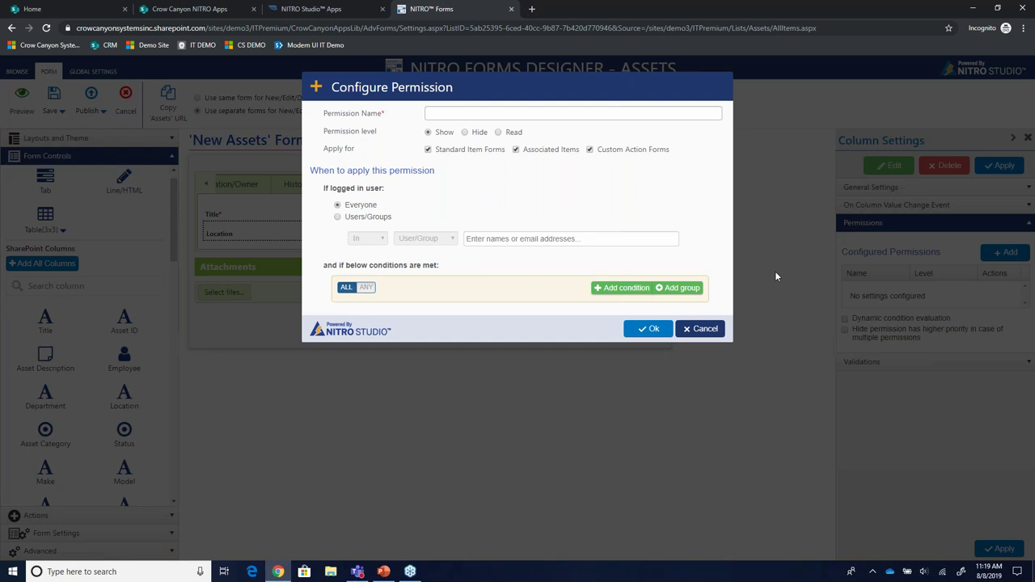
click(703, 333)
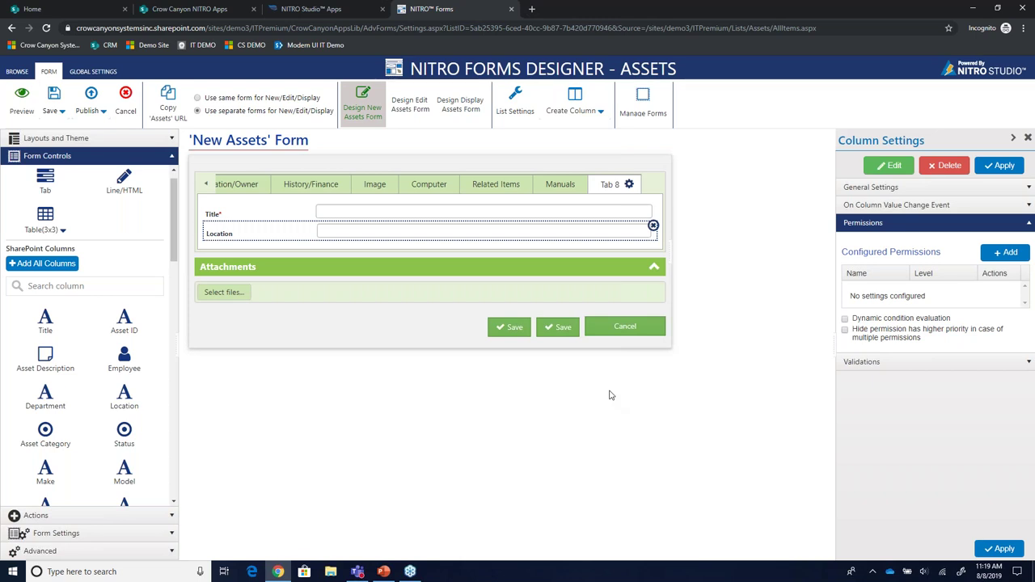
- Open form management for the Assets list without saving, view the advanced export and import settings, and return to the designer
click(641, 107)
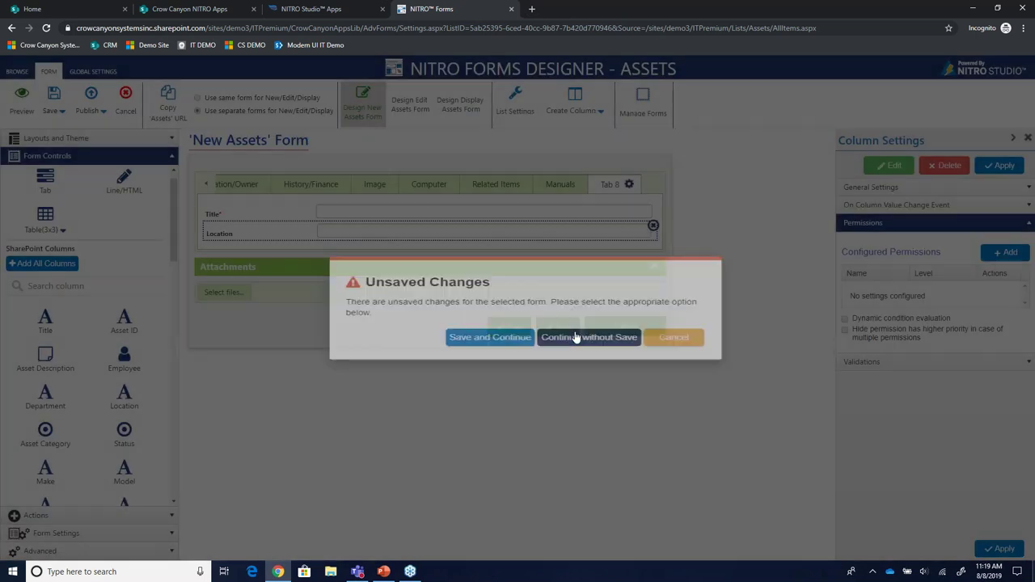
click(576, 337)
click(630, 131)
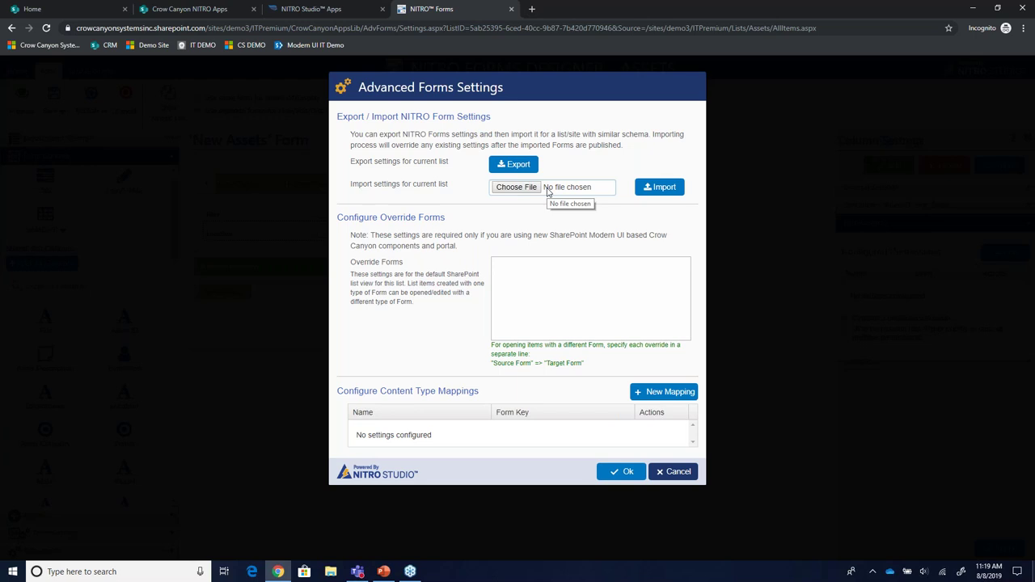
click(672, 473)
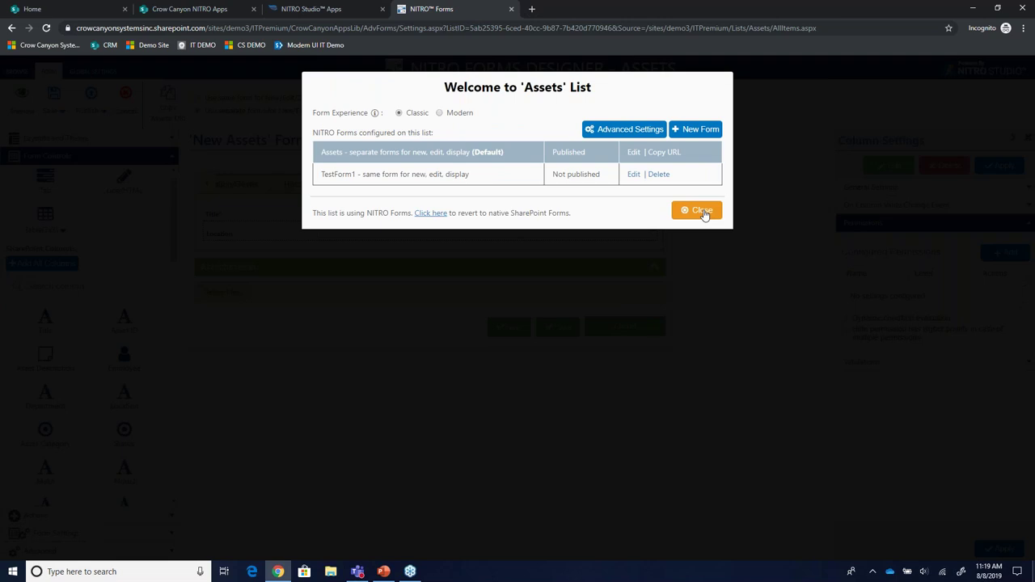
click(700, 213)
- Look through the Advanced, Form Settings and Actions options available for the New Assets form
click(89, 156)
click(102, 211)
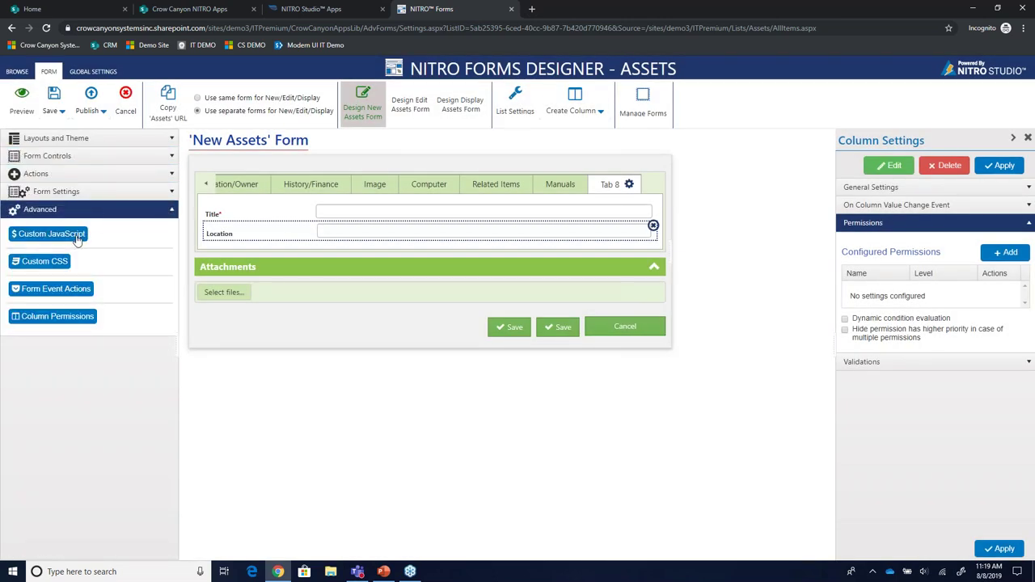
click(105, 194)
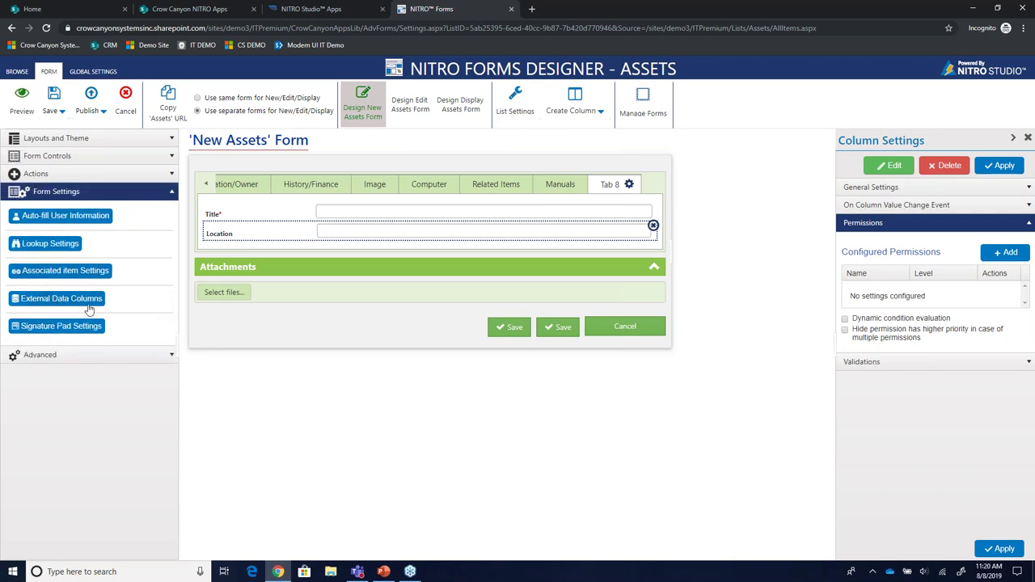
click(95, 180)
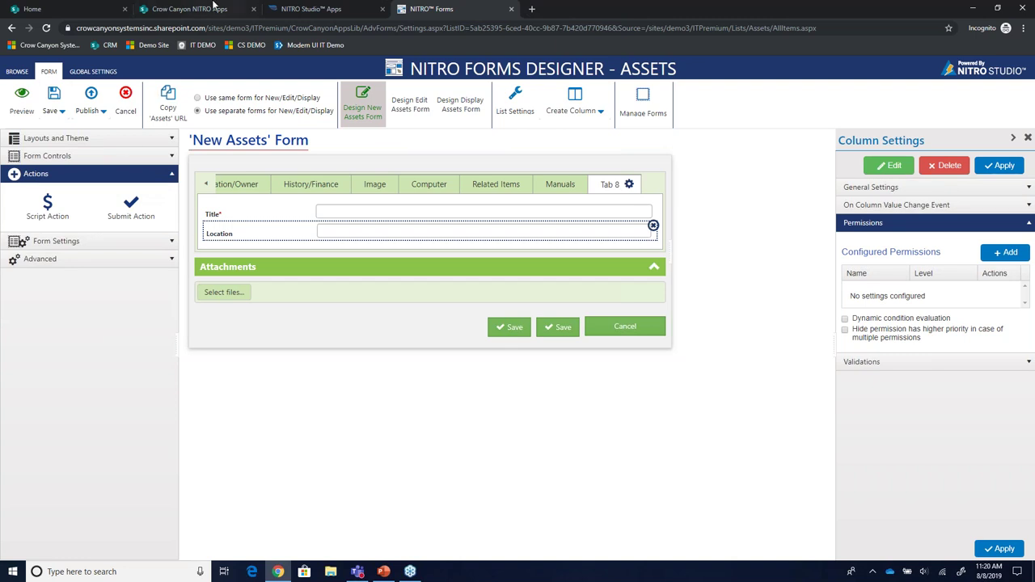
- Return to the asset workspace page and close the open DELL Master Lease Agreement contract and Dell Vostro 260 asset records
click(83, 5)
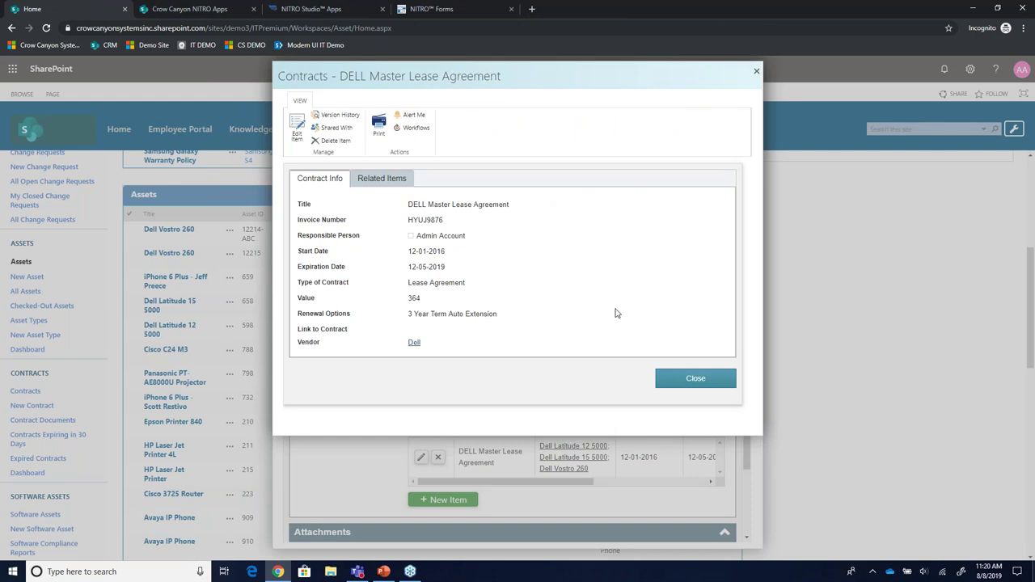
click(684, 381)
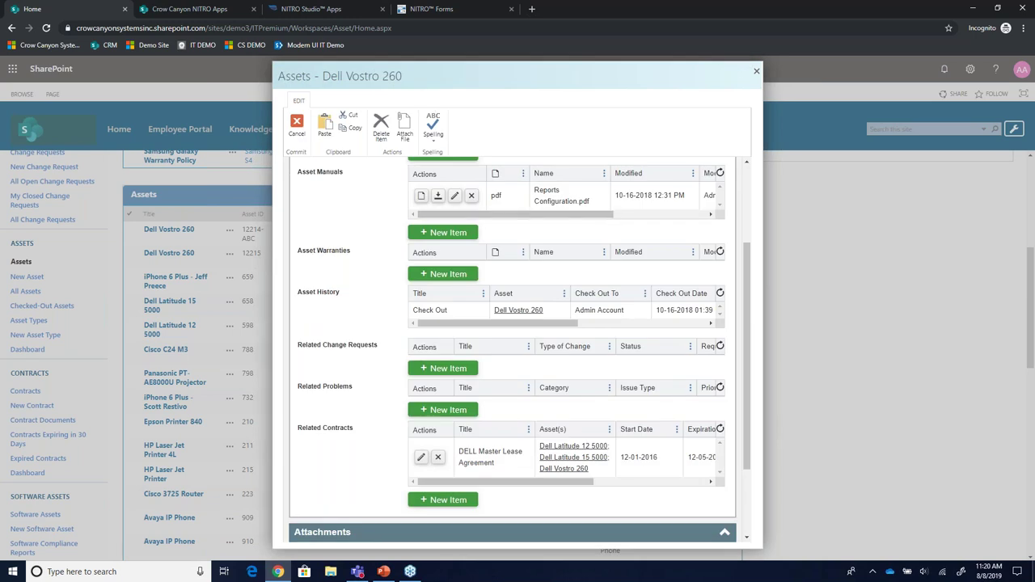
click(752, 74)
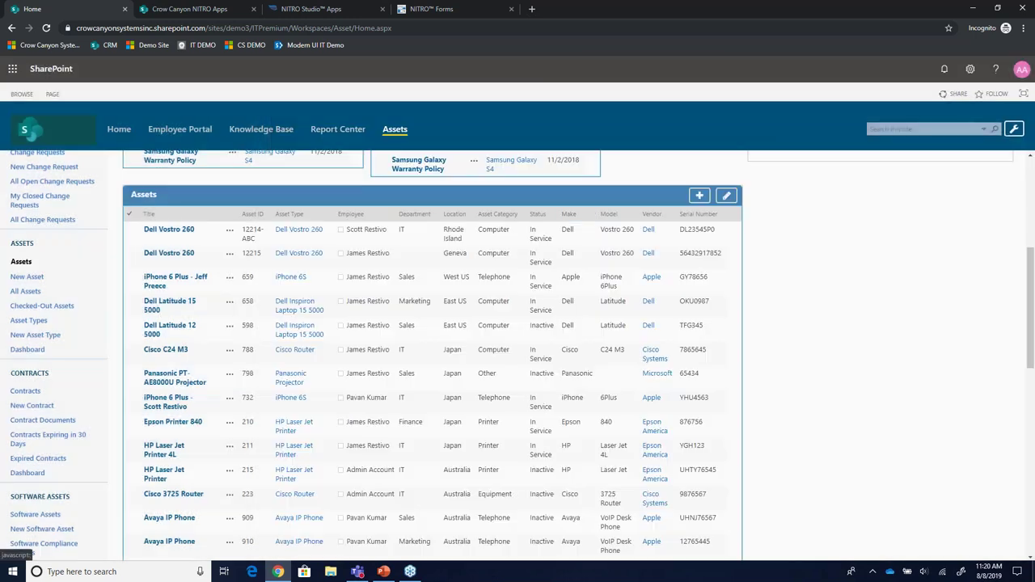
- Examine the Assets workspace's summary tiles, warranties, manuals and asset list
scroll(563, 226, up, 3)
scroll(563, 225, up, 3)
scroll(563, 225, down, 3)
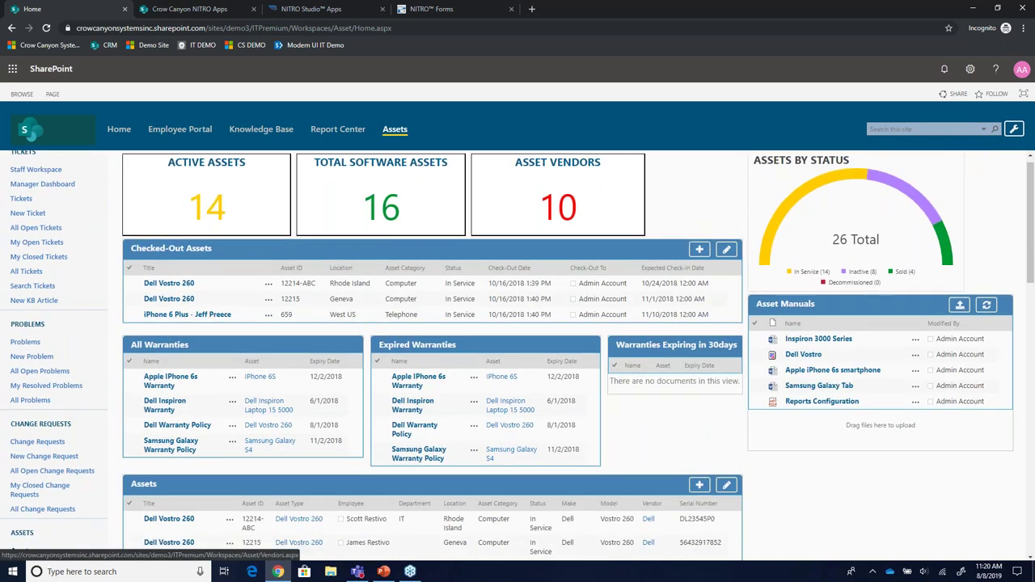
scroll(564, 225, down, 3)
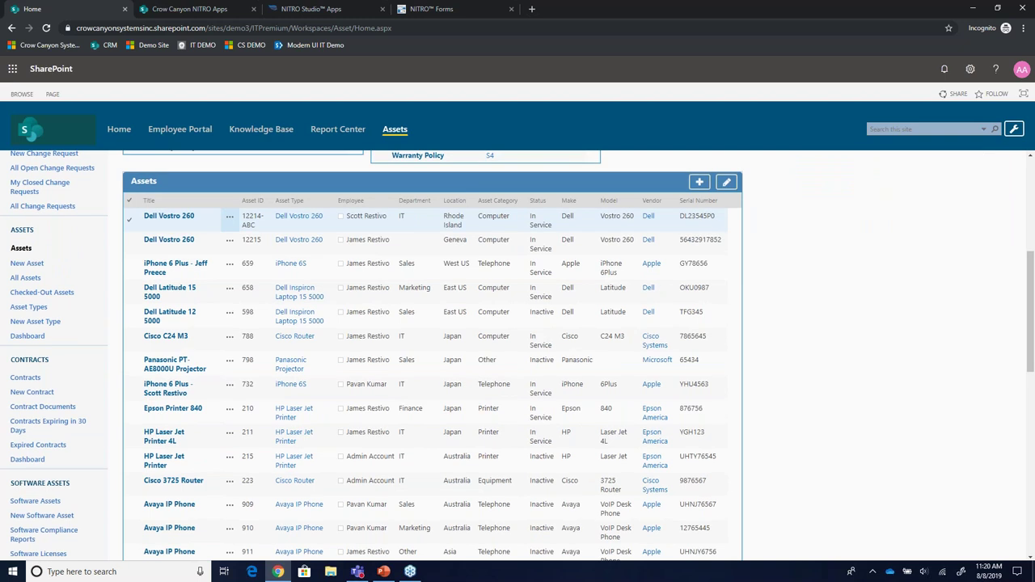
scroll(856, 203, up, 6)
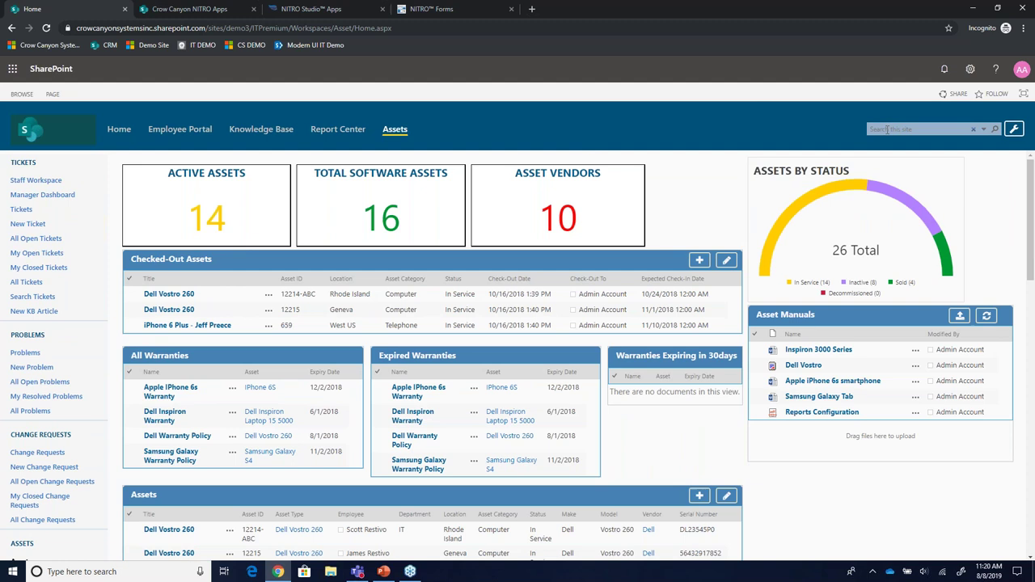
- View the site's administration page for configuring lists, and return to the Assets workspace
click(1015, 130)
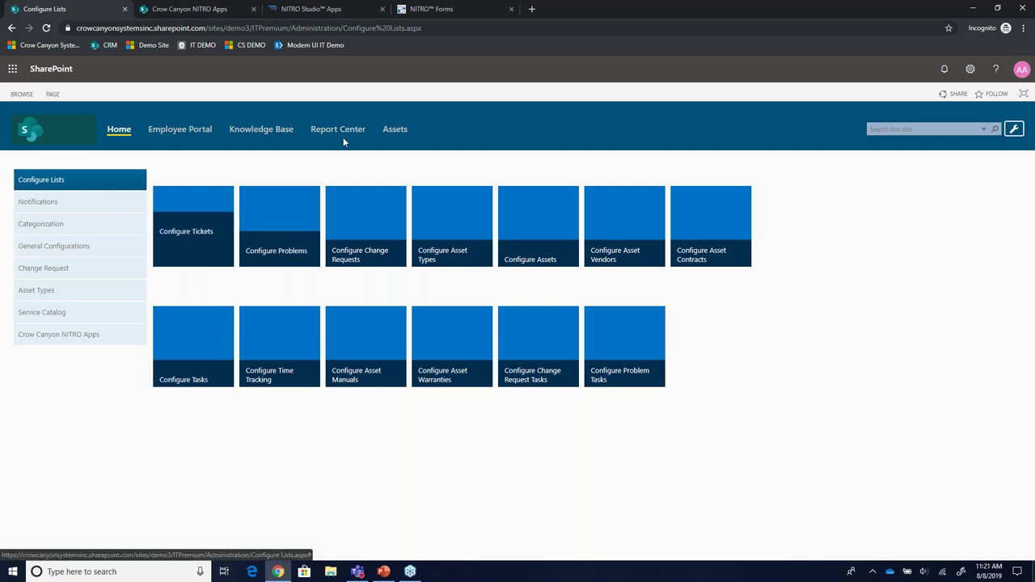
click(394, 131)
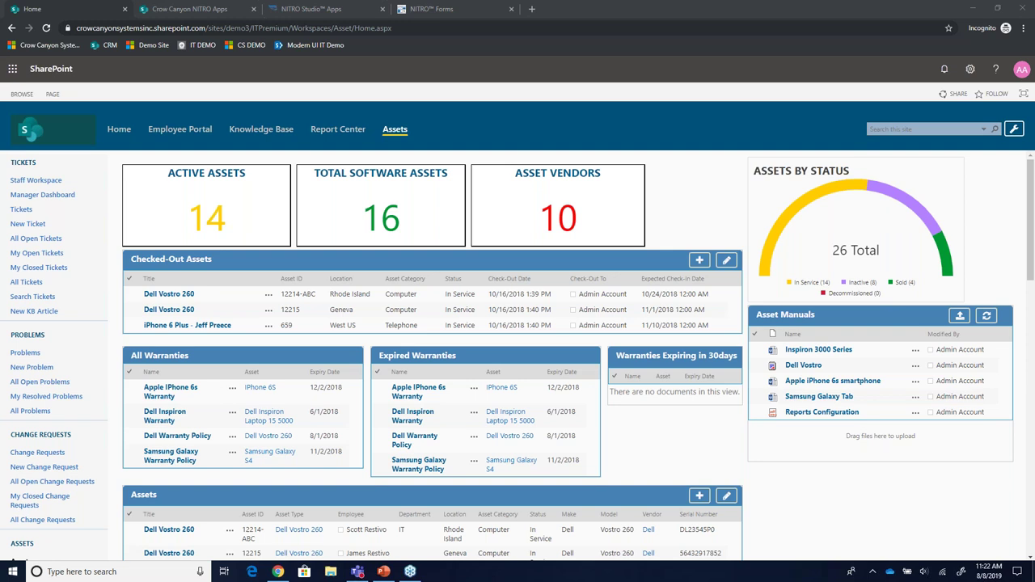
- Open the Employee Portal from the Assets workspace
click(166, 132)
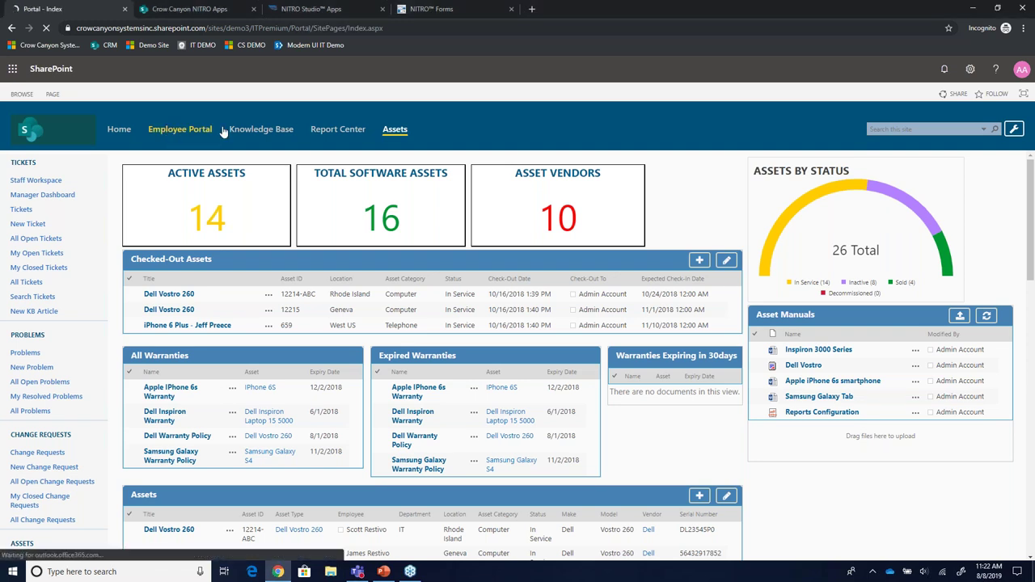